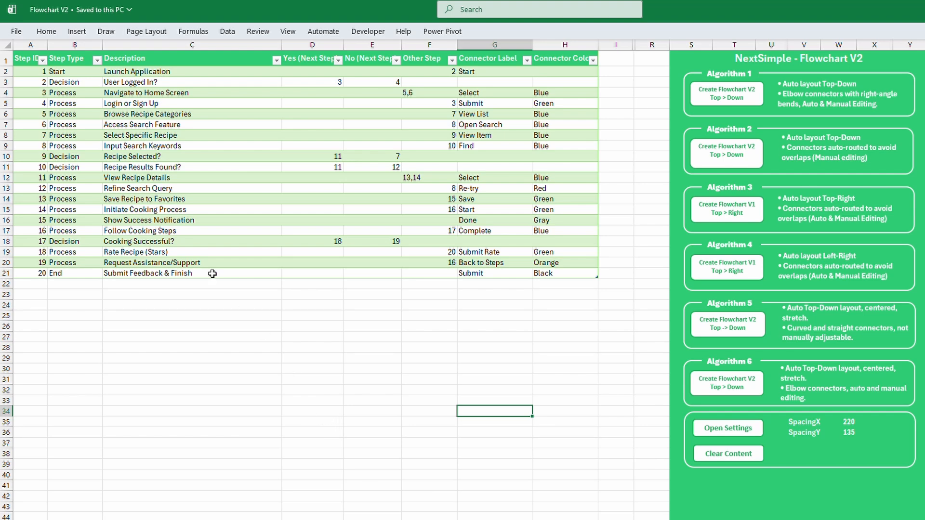
# Examine the Step ID, Step Type, Description, next-step and connector label and color columns of the recipe data table
pyautogui.click(30, 44)
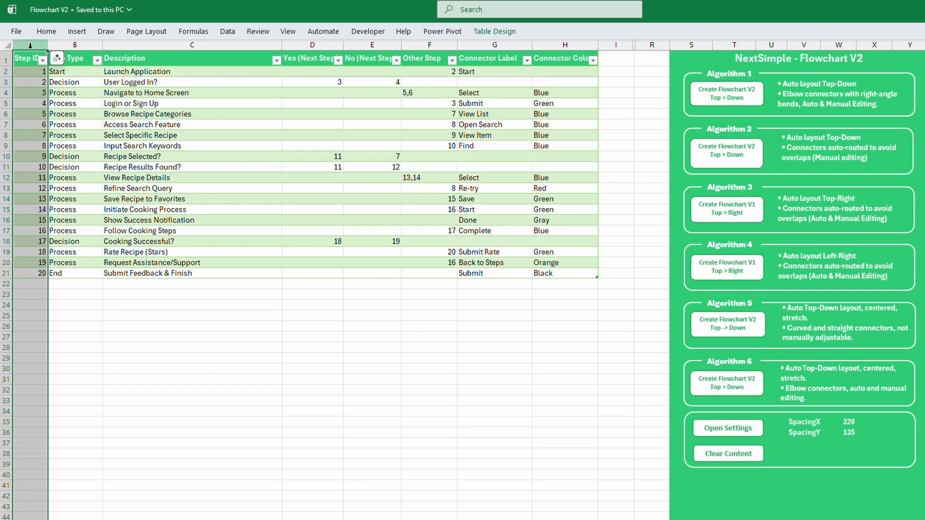
pyautogui.click(85, 46)
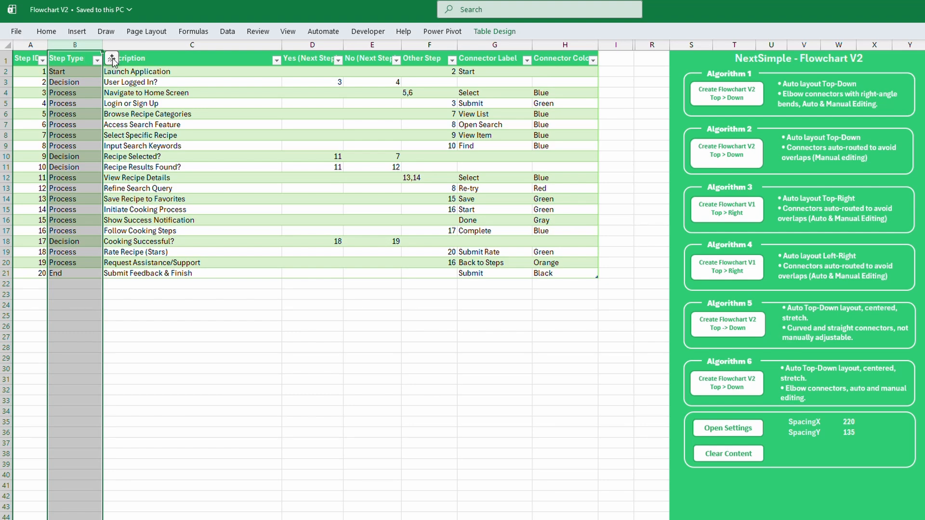
pyautogui.click(176, 44)
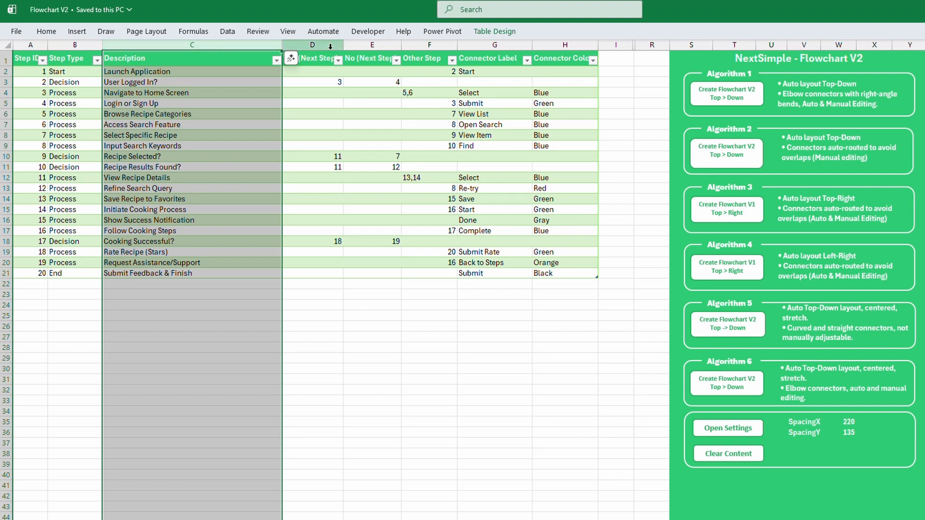
pyautogui.moveTo(331, 45); pyautogui.dragTo(415, 46)
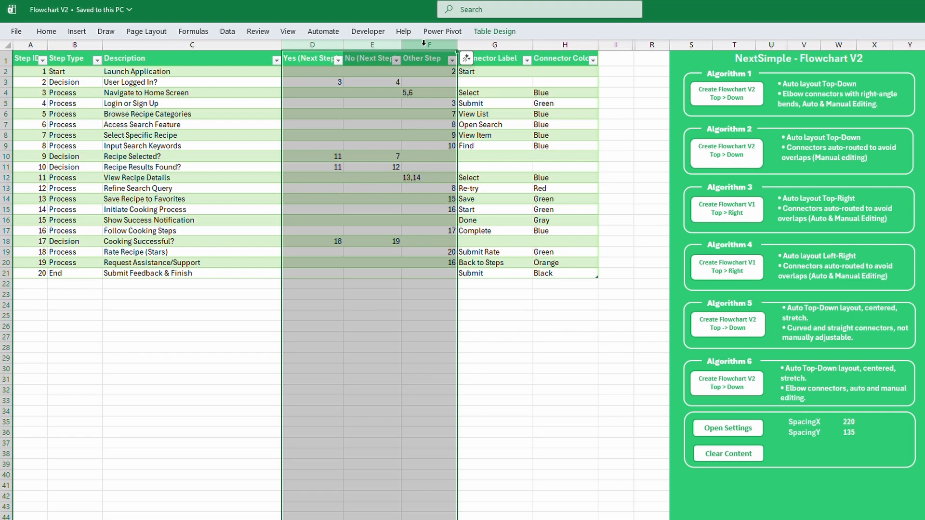
pyautogui.click(490, 44)
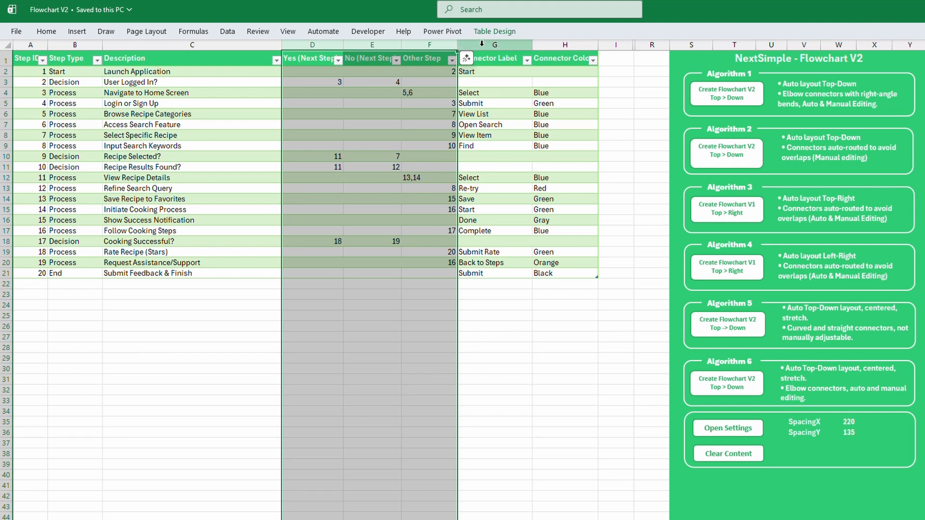
pyautogui.moveTo(490, 45); pyautogui.dragTo(564, 45)
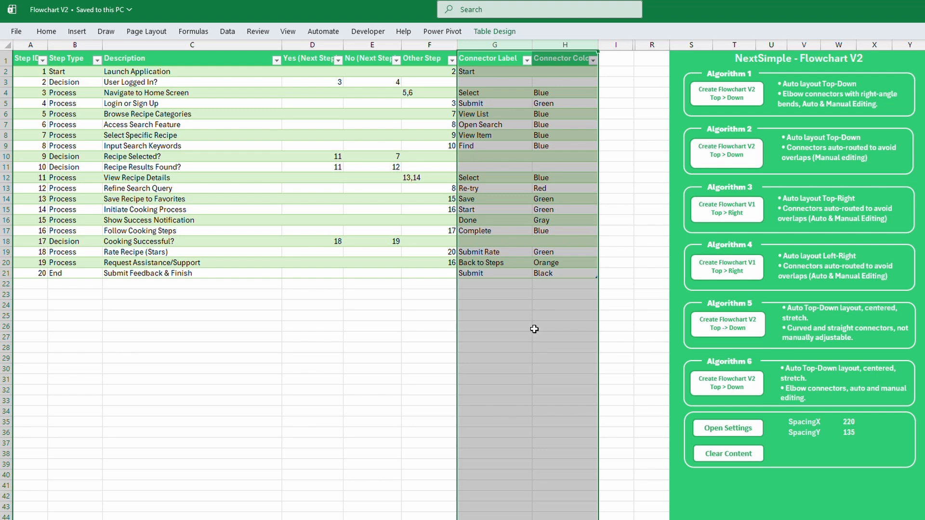
# Generate the top-down flowchart from the recipe app table with Algorithm 1
pyautogui.click(275, 369)
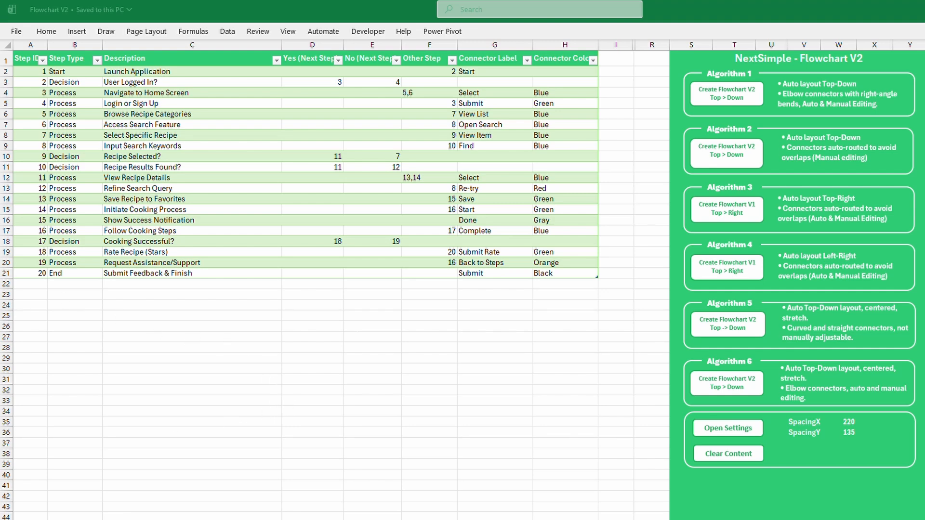
pyautogui.click(270, 369)
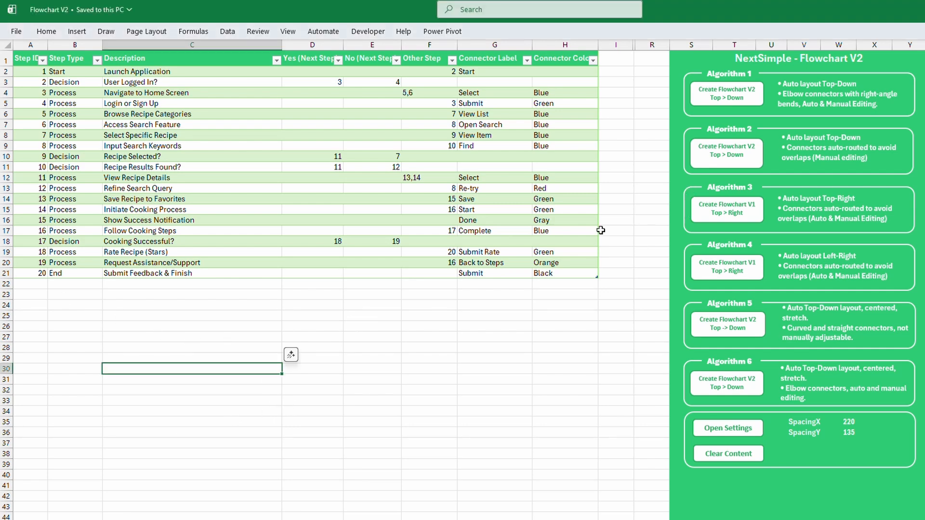
pyautogui.click(495, 348)
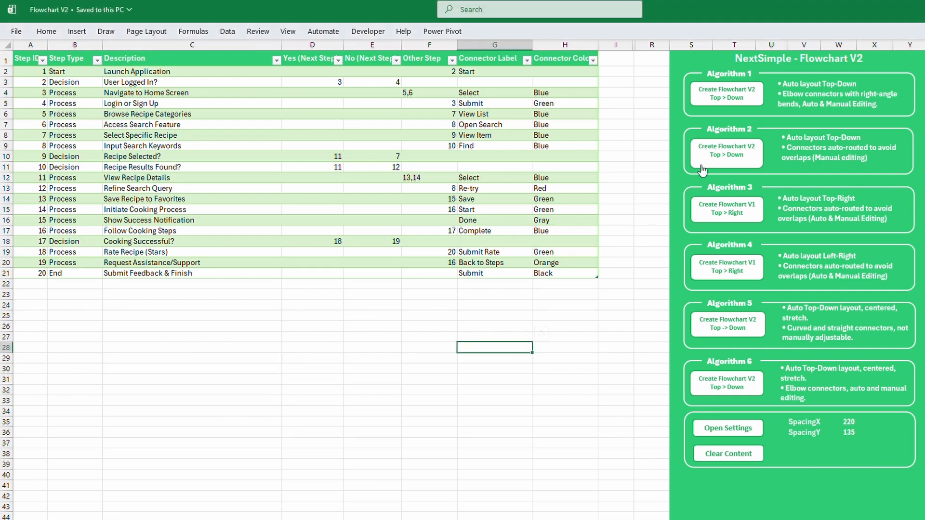
pyautogui.click(730, 94)
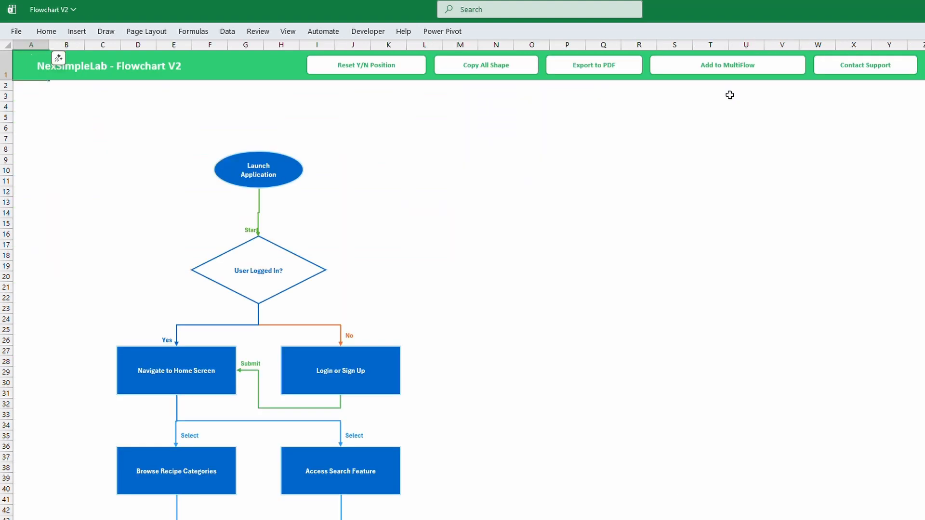
# Examine the generated recipe flowchart from the Launch Application shape to the final submit shape and back
pyautogui.click(650, 180)
pyautogui.scroll(-5, 650, 179)
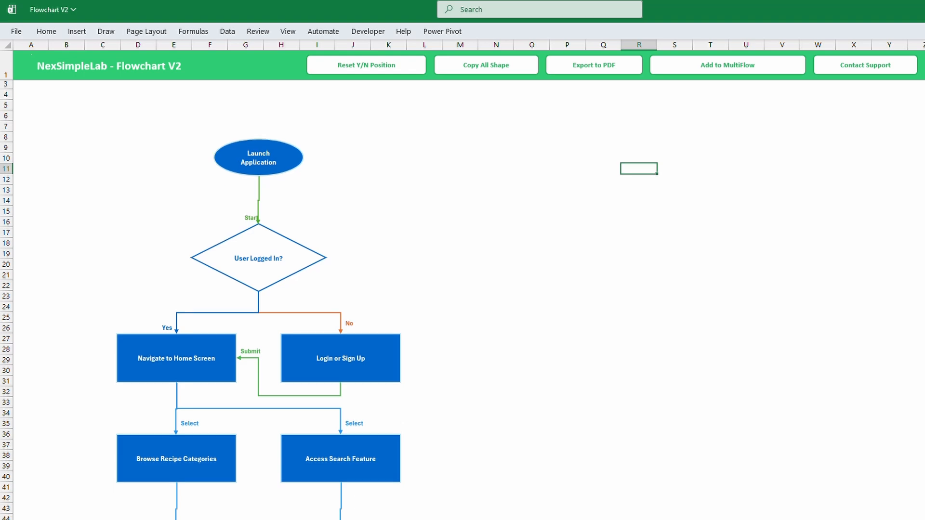
pyautogui.scroll(-8, 212, 299)
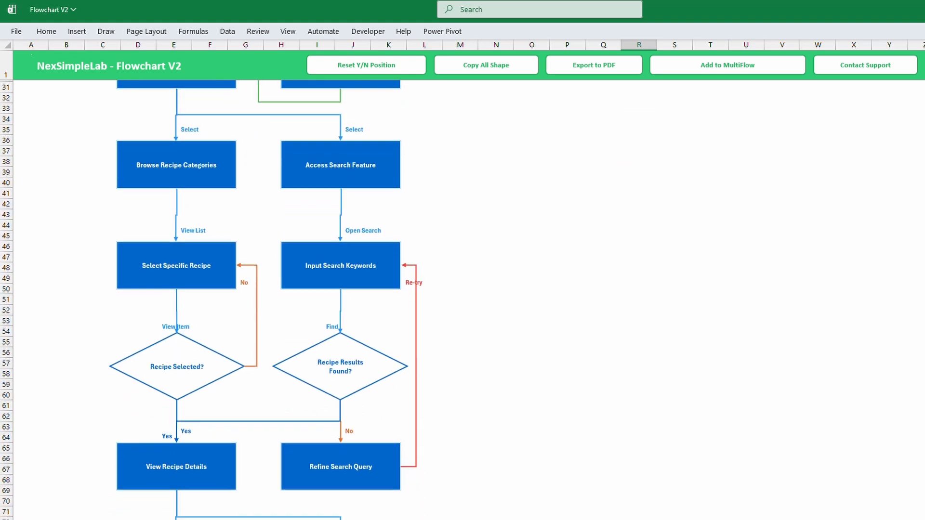
pyautogui.scroll(-5, 212, 299)
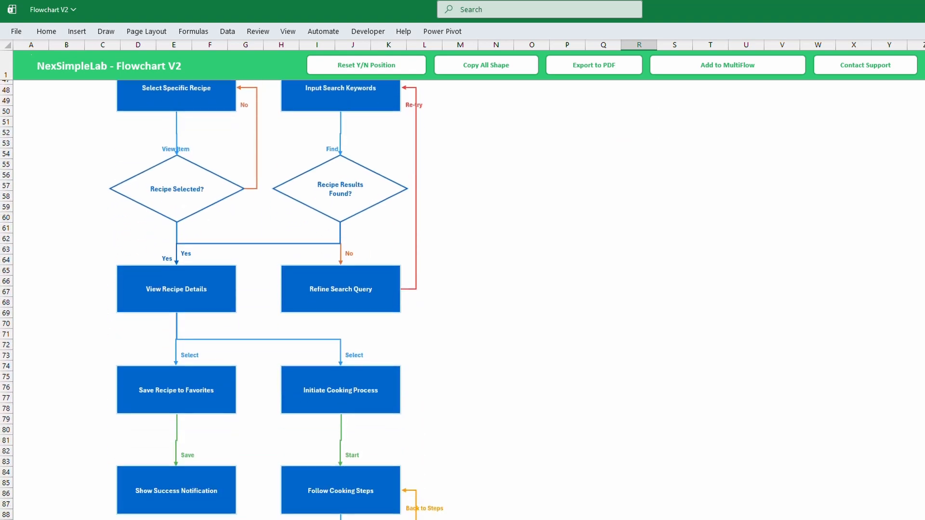
pyautogui.scroll(-5, 268, 299)
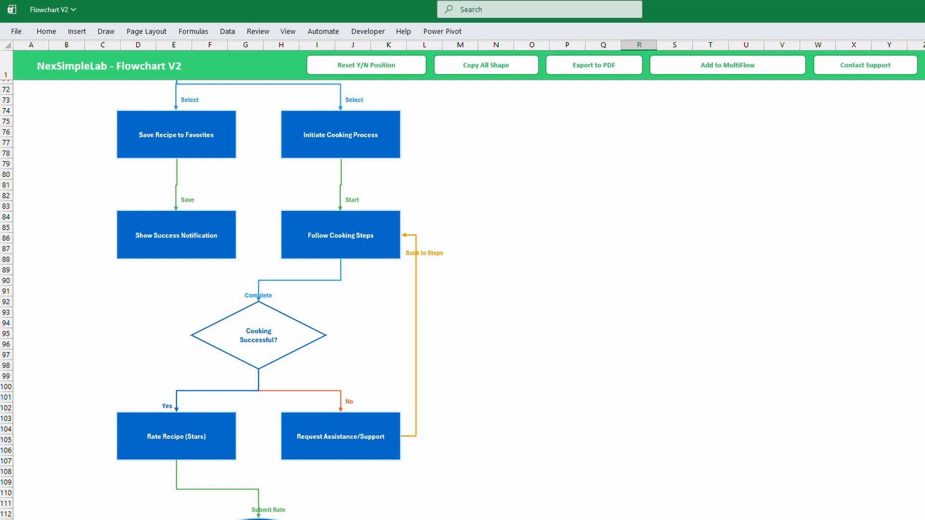
pyautogui.scroll(-2, 212, 299)
pyautogui.scroll(7, 212, 298)
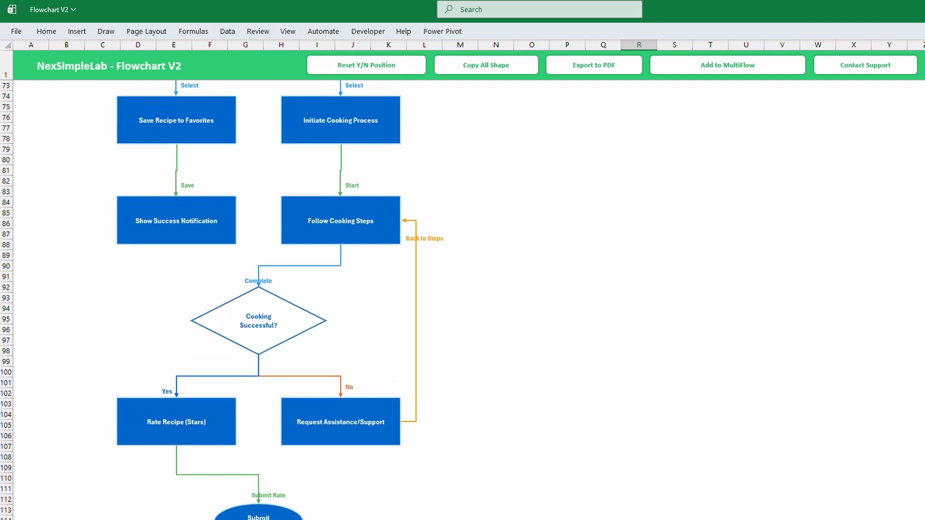
pyautogui.scroll(11, 211, 299)
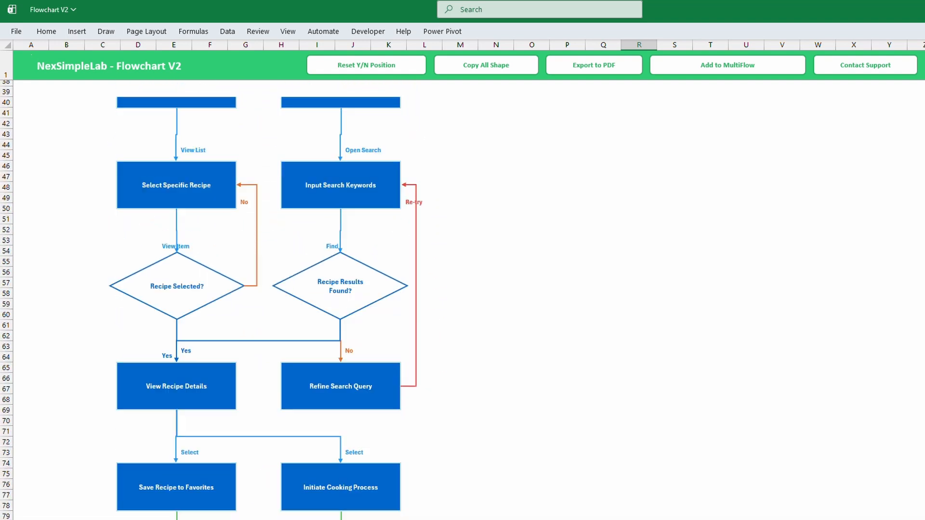
pyautogui.scroll(7, 212, 299)
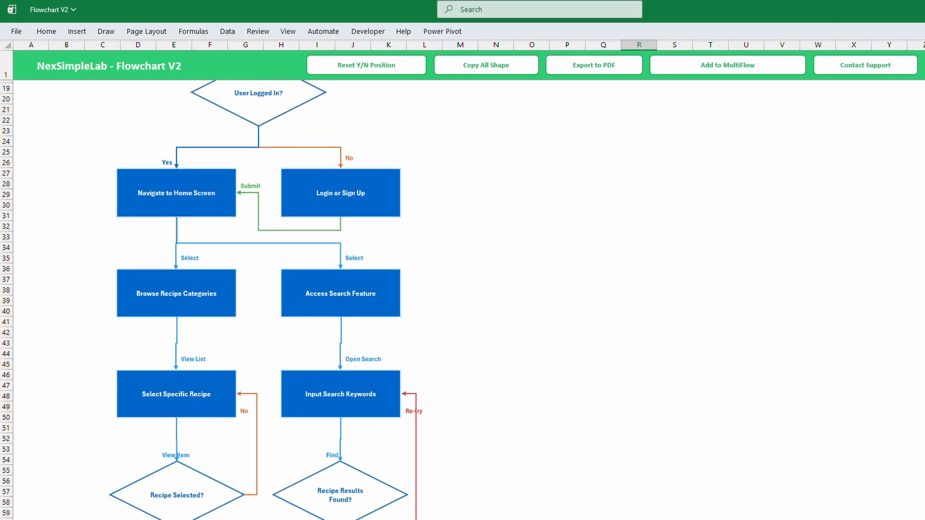
pyautogui.scroll(1, 212, 299)
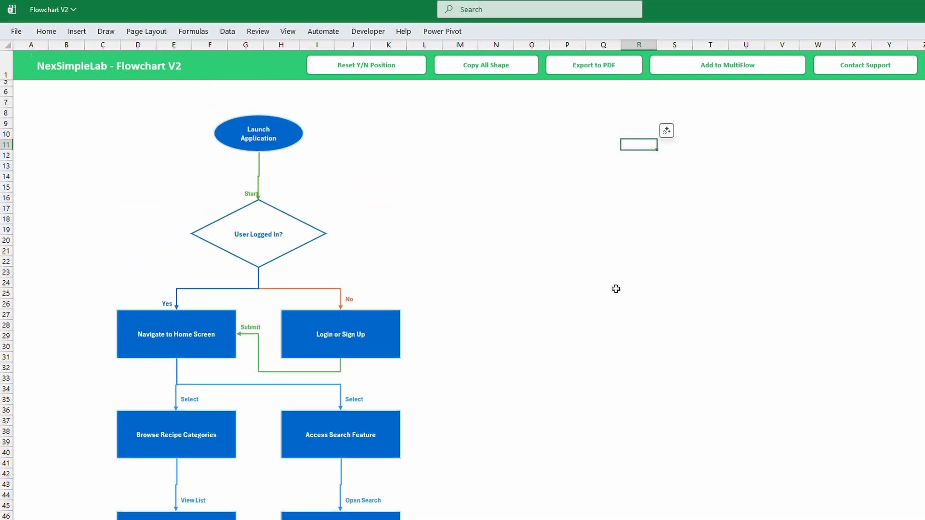
# Move the "User Logged In?" decision directly above "Navigate to Home Screen" and reattach its No connector to the diamond's right corner
pyautogui.moveTo(304, 233); pyautogui.dragTo(225, 230)
pyautogui.click(310, 240)
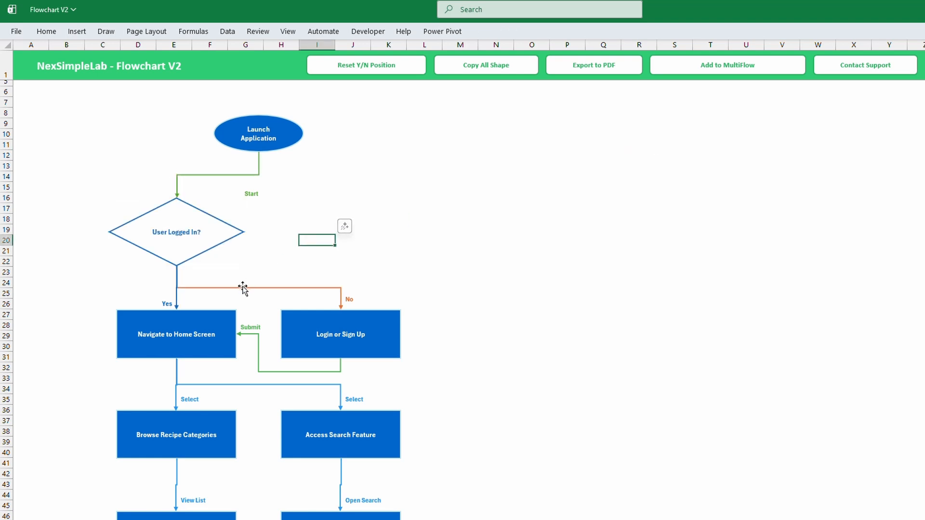
pyautogui.click(241, 288)
pyautogui.moveTo(178, 267); pyautogui.dragTo(245, 232)
pyautogui.click(424, 239)
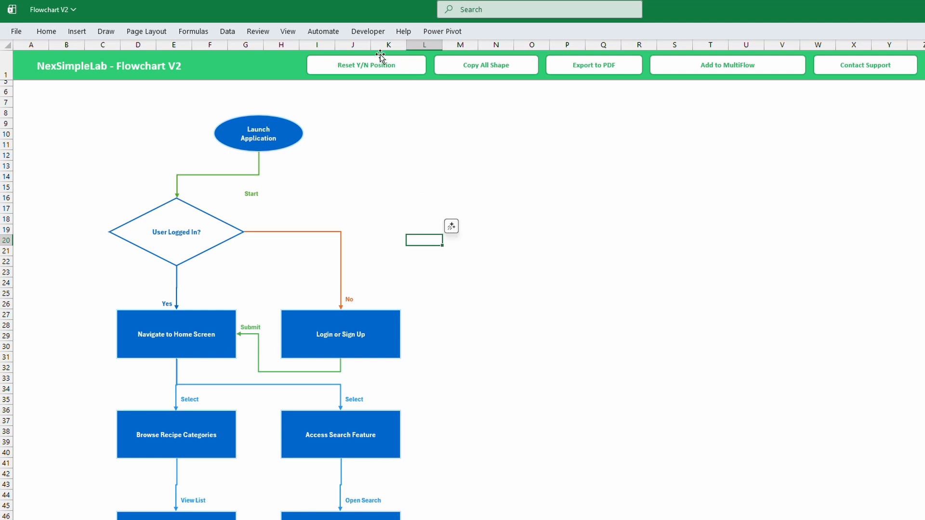
# Realign the connector labels with Reset Y/N Position, and copy all the flowchart shapes
pyautogui.click(376, 69)
pyautogui.click(395, 141)
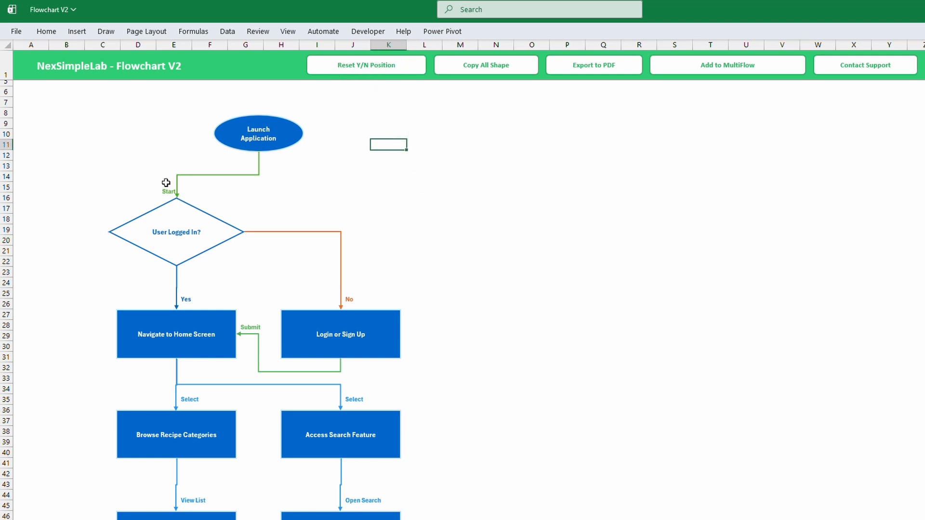
pyautogui.click(521, 259)
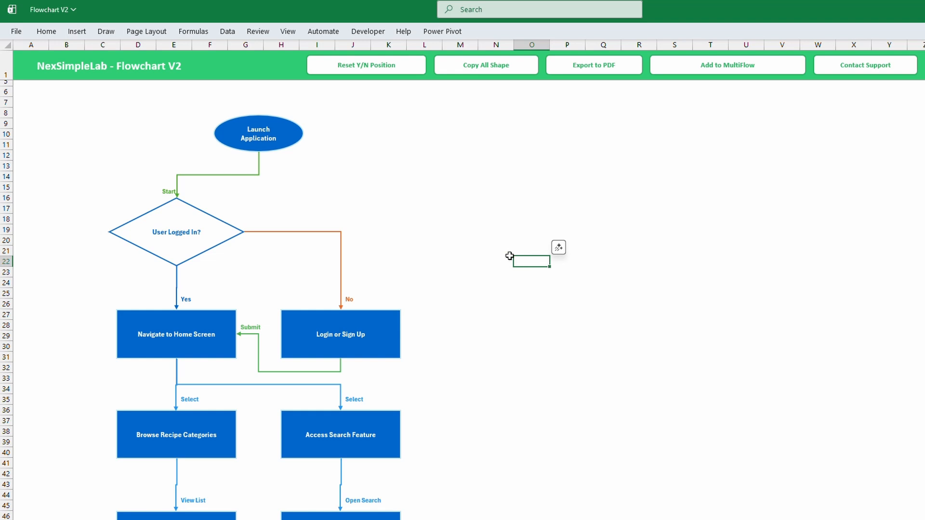
pyautogui.click(498, 67)
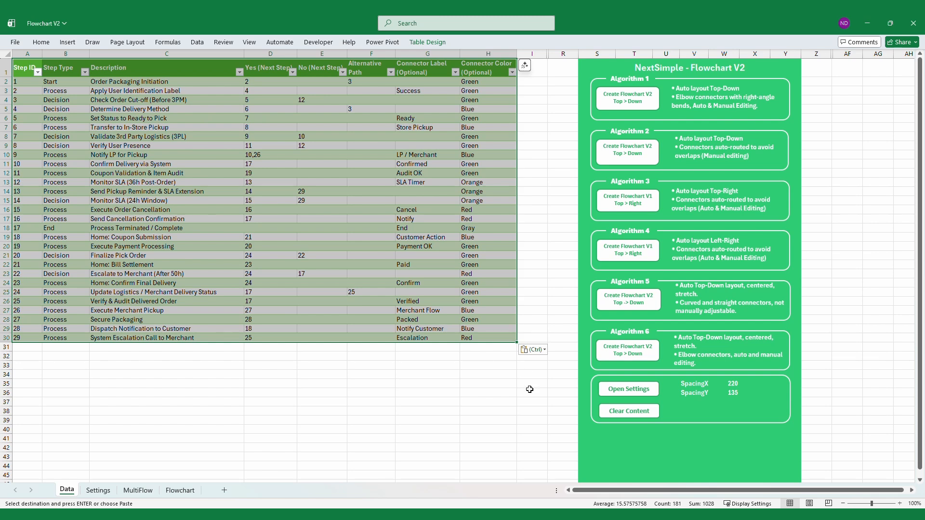
# Generate the top-down flowchart from the order packaging table with Algorithm 2 and acknowledge the update message
pyautogui.click(529, 391)
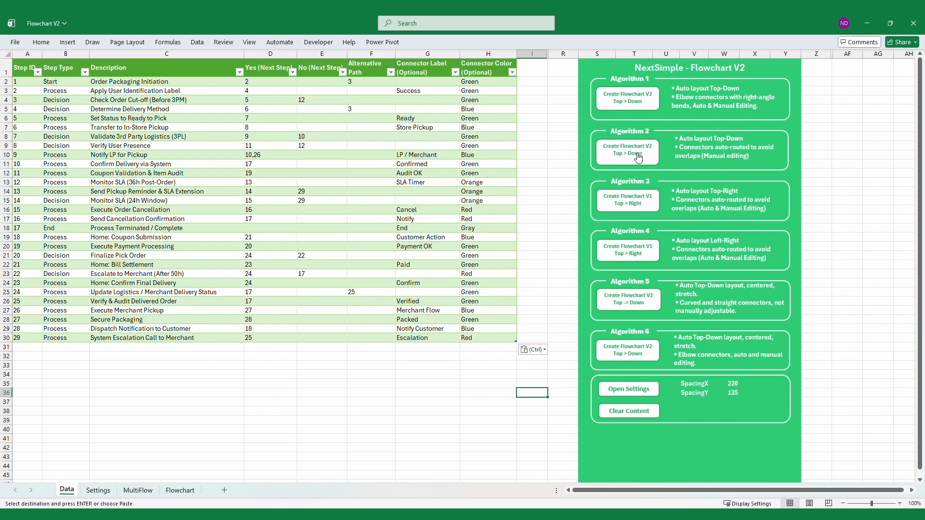
pyautogui.click(622, 155)
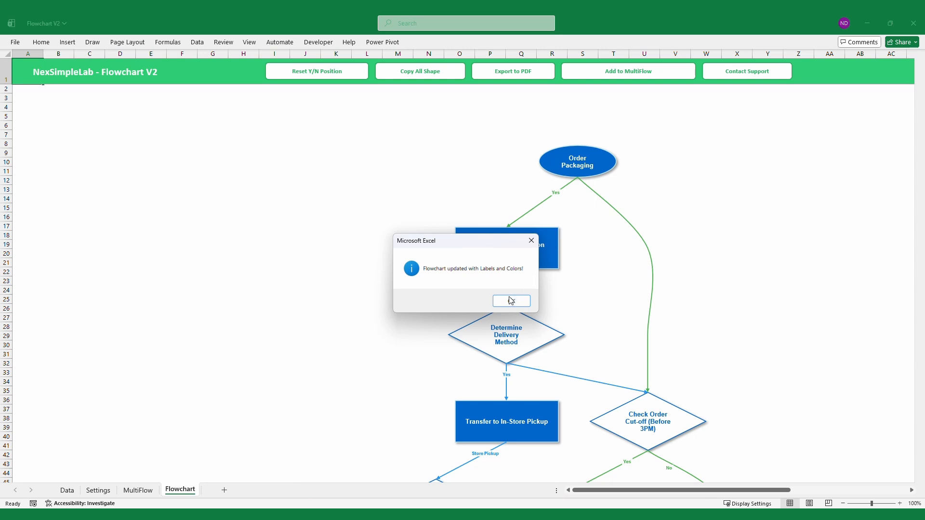
pyautogui.click(511, 301)
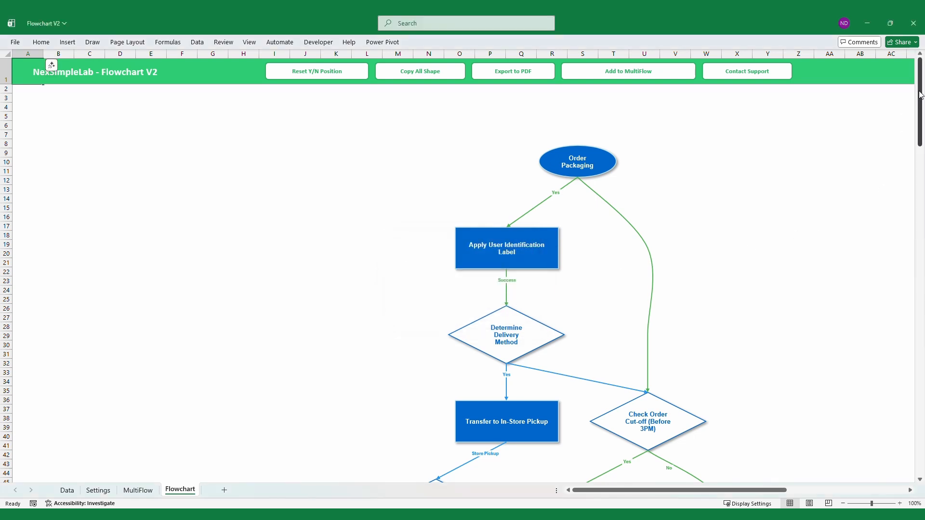
# Examine the order packaging flowchart's branches down to the end shape, with the sheet zoomed out to 69%
pyautogui.moveTo(920, 95); pyautogui.dragTo(920, 217)
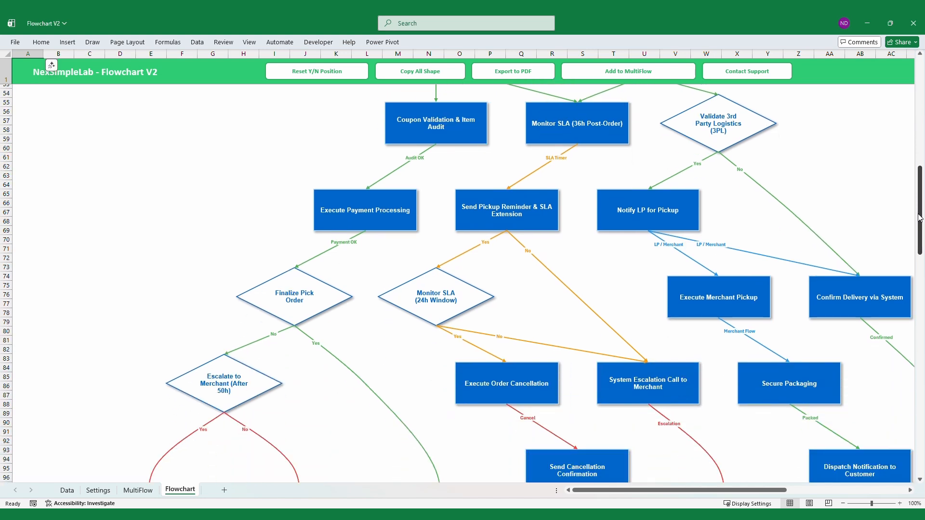
pyautogui.moveTo(766, 492); pyautogui.dragTo(791, 495)
pyautogui.moveTo(920, 248); pyautogui.dragTo(914, 382)
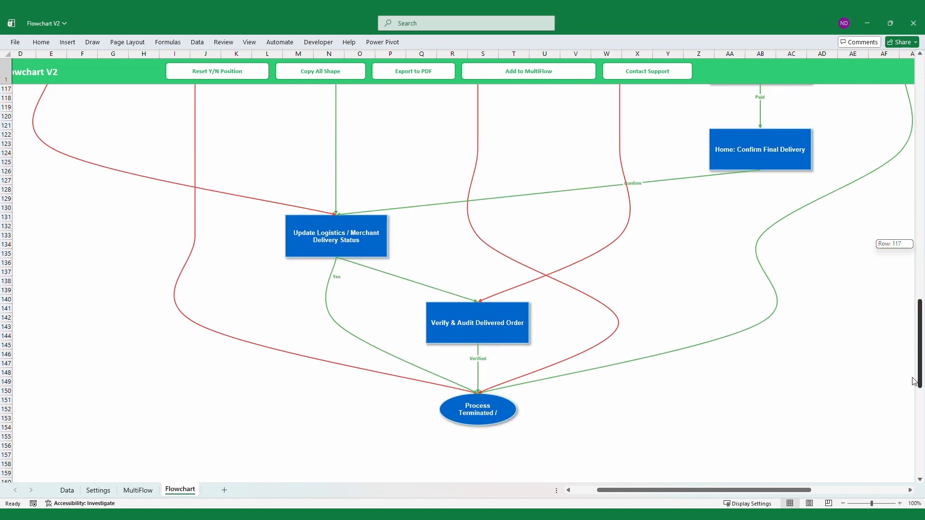
pyautogui.moveTo(914, 382); pyautogui.dragTo(923, 211)
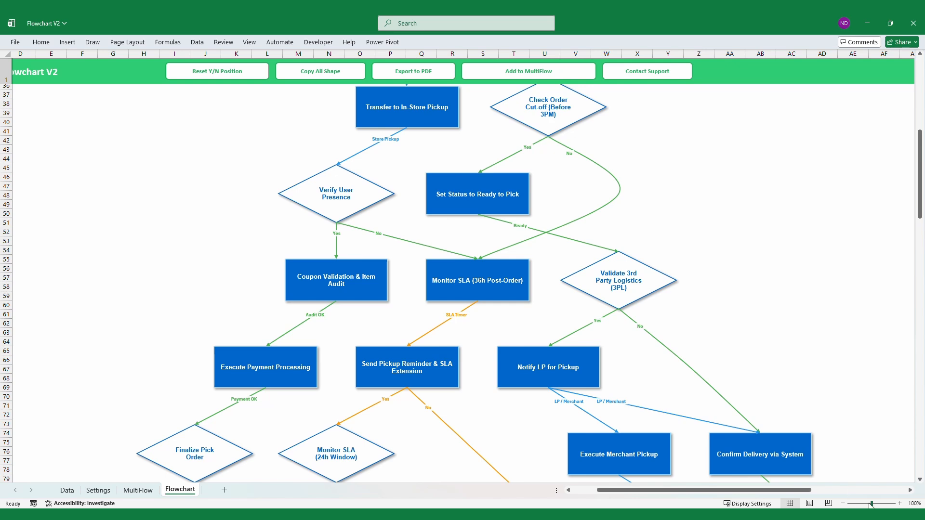
pyautogui.moveTo(871, 504); pyautogui.dragTo(864, 504)
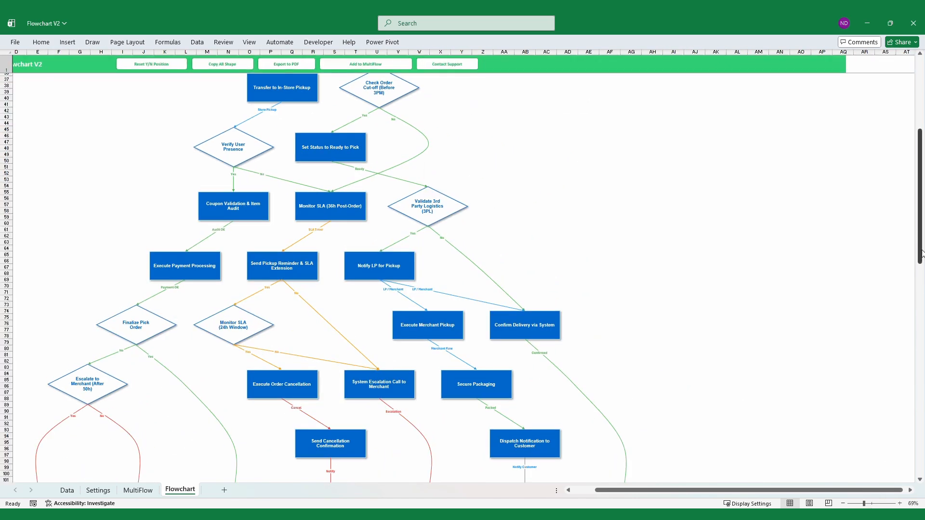
pyautogui.moveTo(923, 254); pyautogui.dragTo(846, 251)
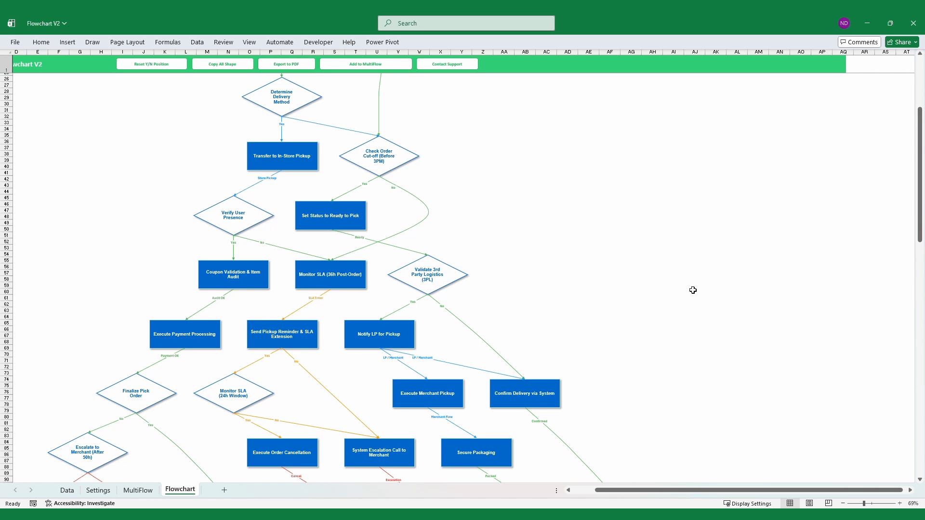
# Return to the Data sheet and clear the content of the order packaging table
pyautogui.hotkey('ctrl', 'pageup')
pyautogui.hotkey('ctrl', 'pageup')
pyautogui.hotkey('ctrl', 'pageup')
pyautogui.click(630, 417)
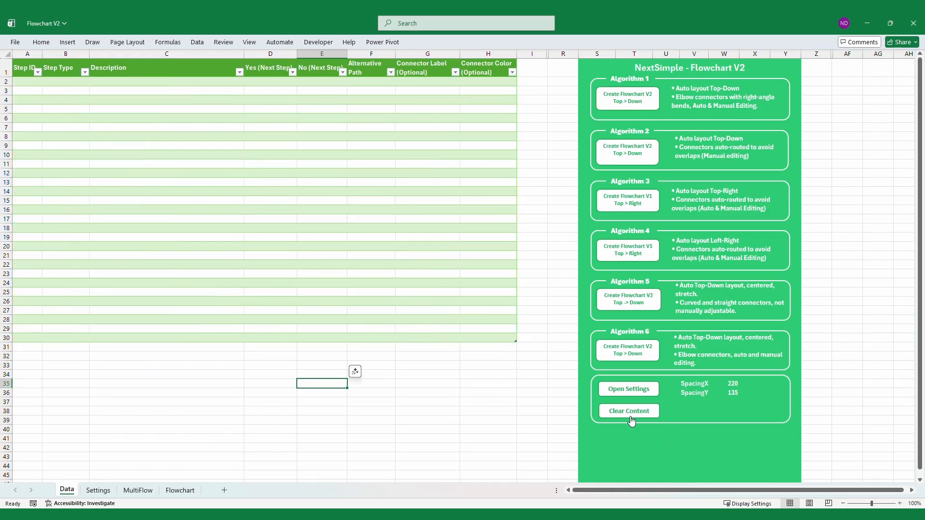
# Paste the copied patient process data from cell A1 and shrink the table range to end at row 17
pyautogui.click(27, 68)
pyautogui.hotkey('ctrl', 'v')
pyautogui.click(488, 323)
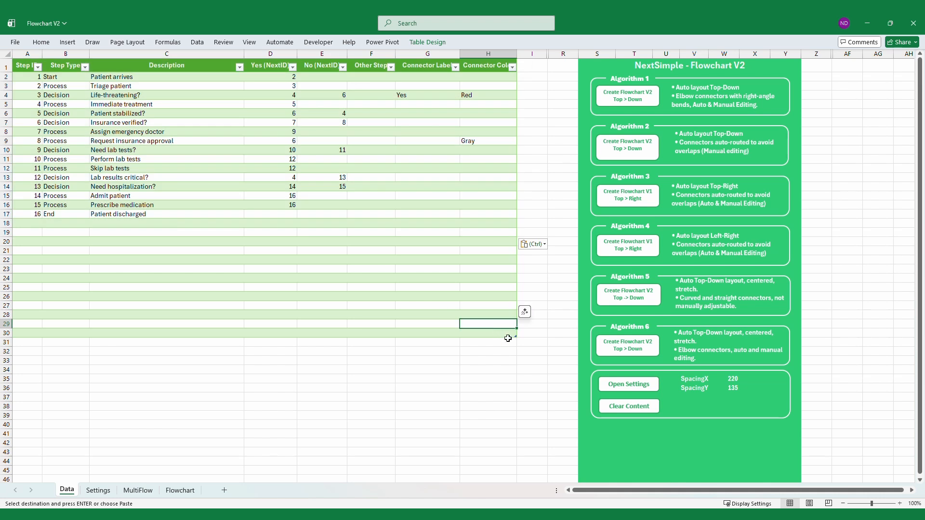
pyautogui.moveTo(514, 337); pyautogui.dragTo(509, 223)
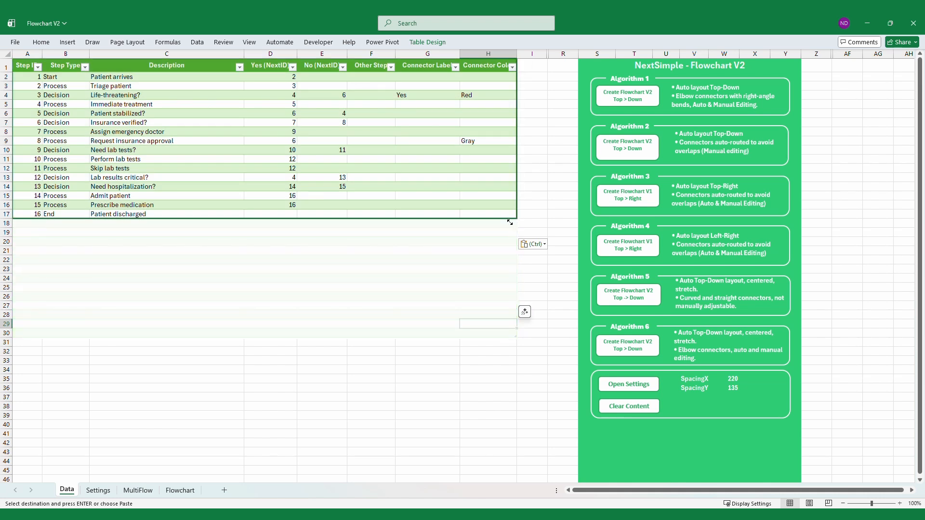
pyautogui.click(316, 295)
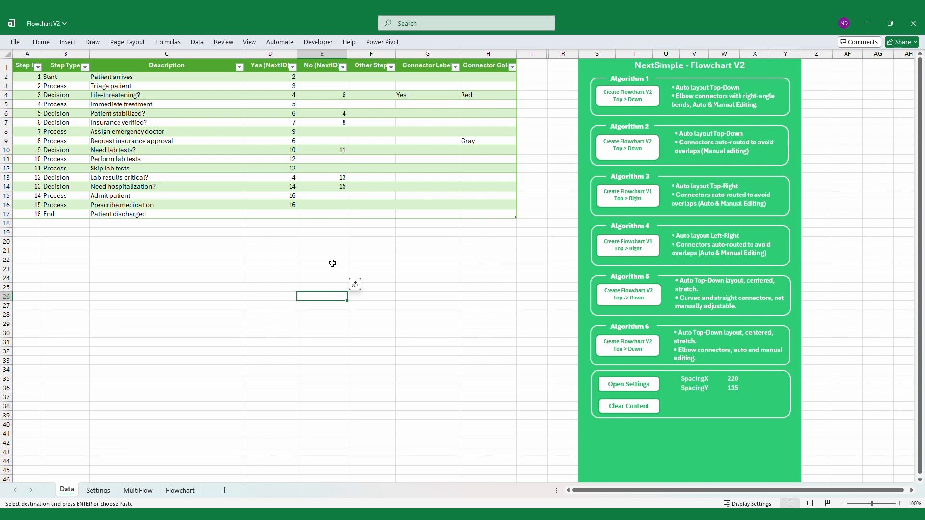
# Generate the top-right flowchart from the patient process table with Algorithm 3 and review it through to the Patient discharged shape
pyautogui.click(630, 196)
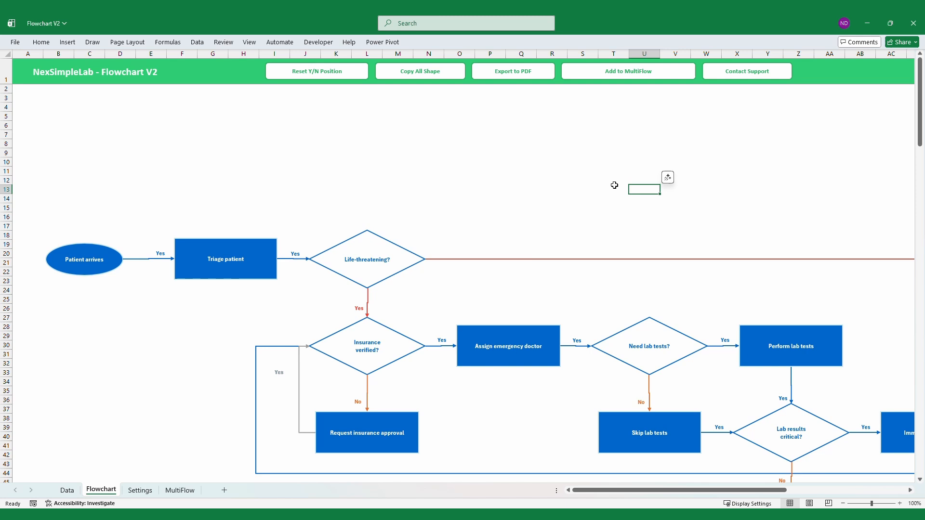
pyautogui.click(765, 181)
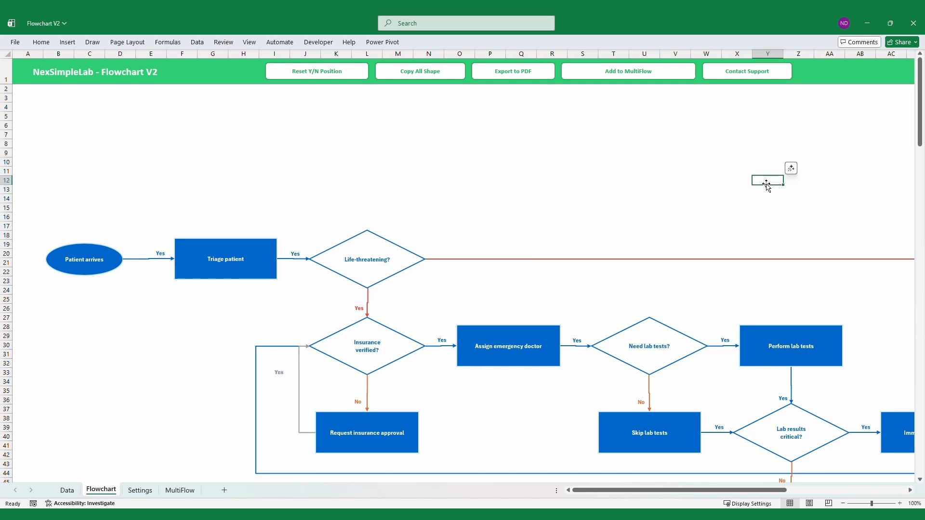
pyautogui.click(865, 505)
pyautogui.moveTo(865, 505); pyautogui.dragTo(867, 504)
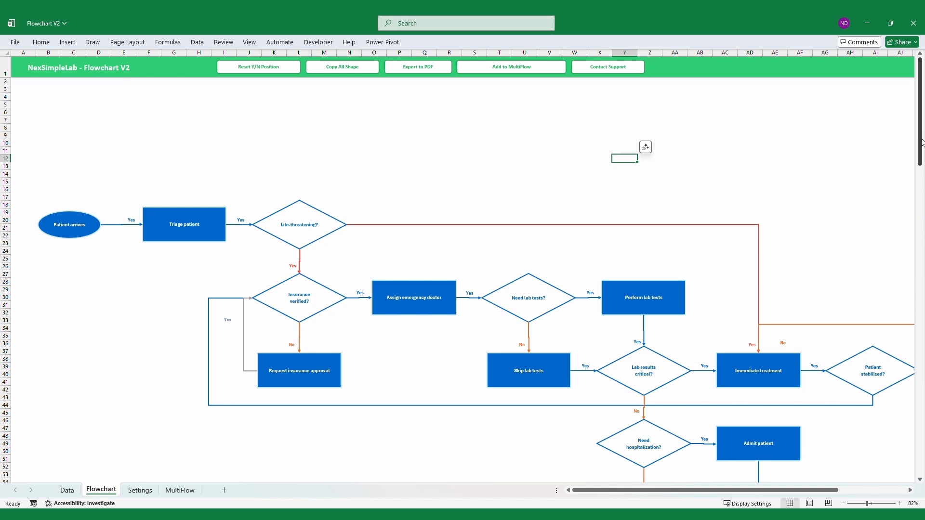
pyautogui.moveTo(920, 140); pyautogui.dragTo(920, 169)
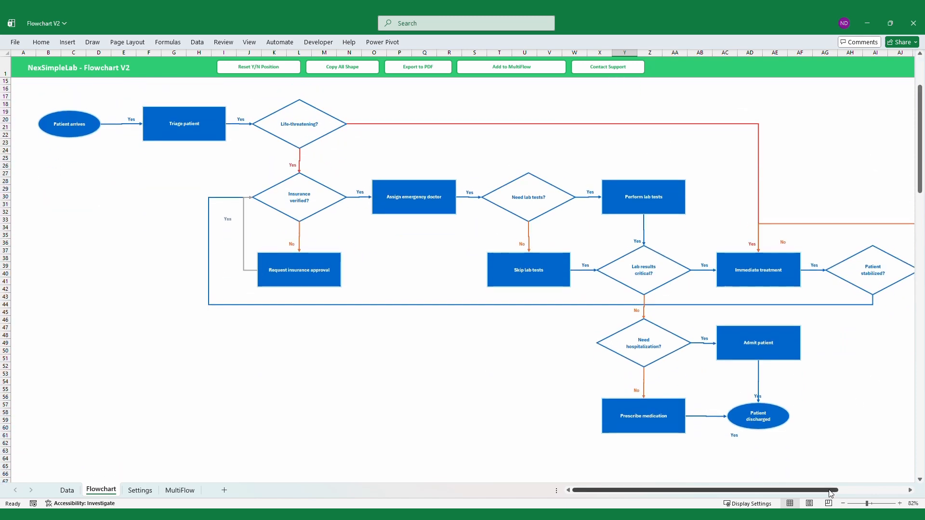
pyautogui.moveTo(826, 492); pyautogui.dragTo(835, 492)
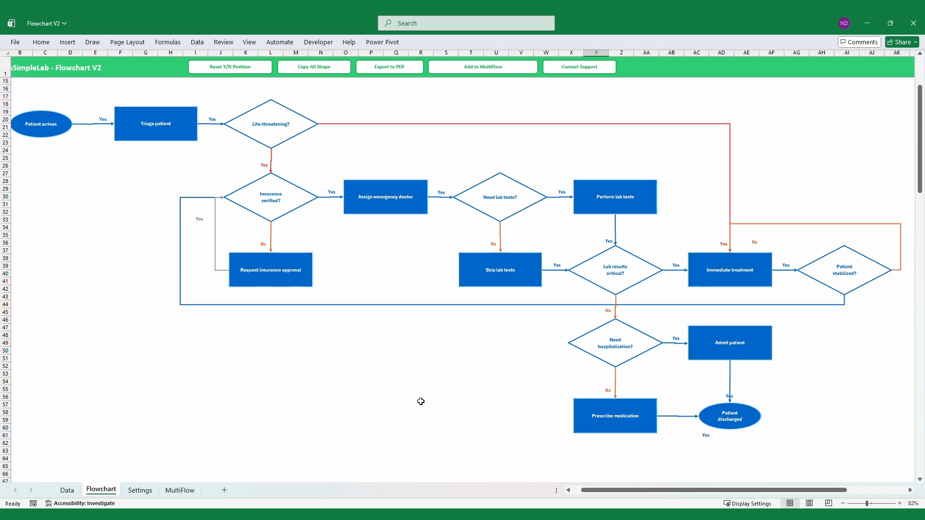
# Clear the patient process table on the Data sheet and paste the copied feature request workflow data from cell A1
pyautogui.click(76, 491)
pyautogui.click(422, 369)
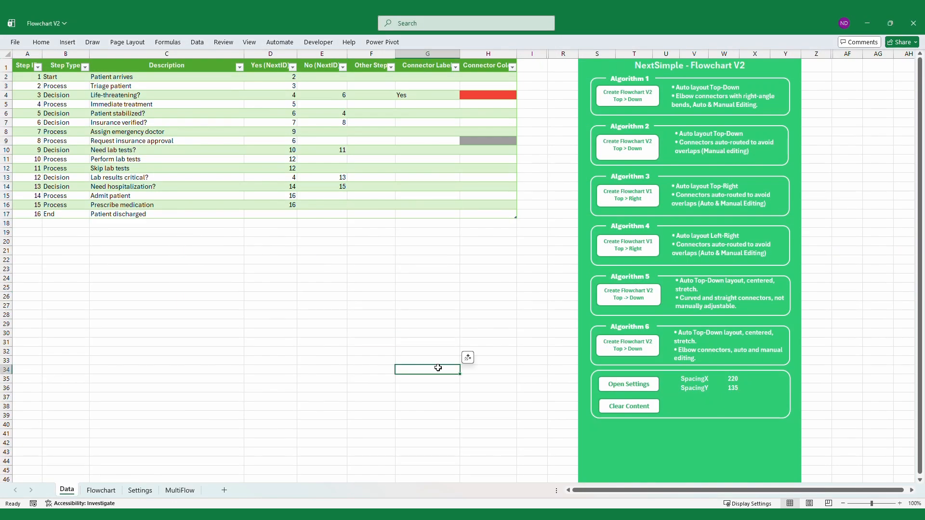
pyautogui.click(629, 407)
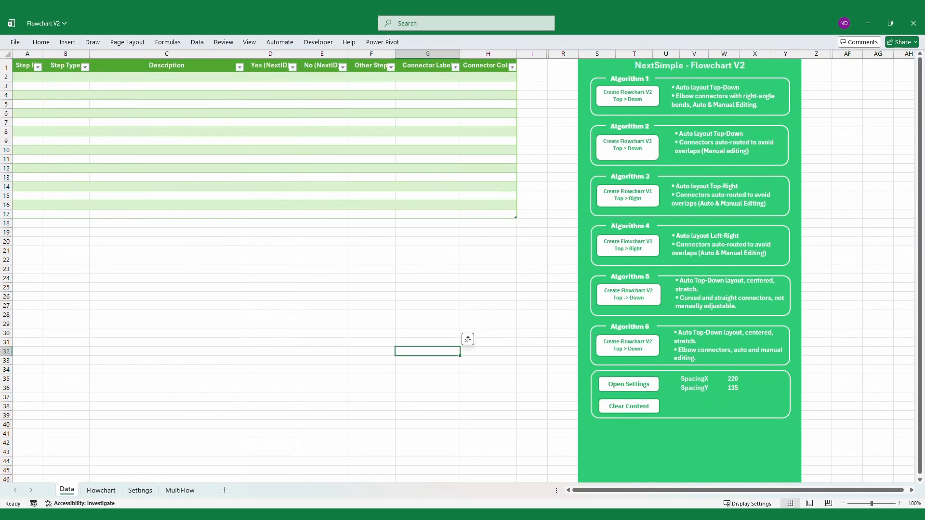
pyautogui.hotkey('ctrl', 'Home')
pyautogui.write('Step ID\tStep Type\tDescription\tYes (NextID)\tNo (NextID)\tOther Step\tConnector Label\tConnector Color 1\tStart\tFeature request submitted\t2\t\t\t\t 2\tProcess\tAnalyze requirements\t3\t\t\t\t 3\tDecision\tRequirements complete?\t4\t2\t\tRework\tOrange 4\tDecision\tBusiness impact high?\t5\t6\t\t\t 5\tProcess\tExecutive approval\t7\t\t\t\t 6\tProcess\tManager approval\t7\t\t\t\t 7\tDecision\tApproved?\t8\t9\t\t\t 8\tProcess\tAdd to development backlog\t10\t\t\t\t 9\tProcess\tReject request\t16\t\t\t\t 10\tDecision\tSprint available?\t11\t12\t\t\t 11\tProcess\tImplement feature\t13\t\t\t\t 12\tProcess\tWait for next sprint\t10\t\t\tLoop\tGray 13\tDecision\tQA passed?\t14\t11\t\tFix bugs\tRed 14\tProcess\tDeploy to production\t15\t\t\t\t 15\tProcess\tNotify stakeholders\t16\t\t\t\t 16\tEnd\tWorkflow completed')
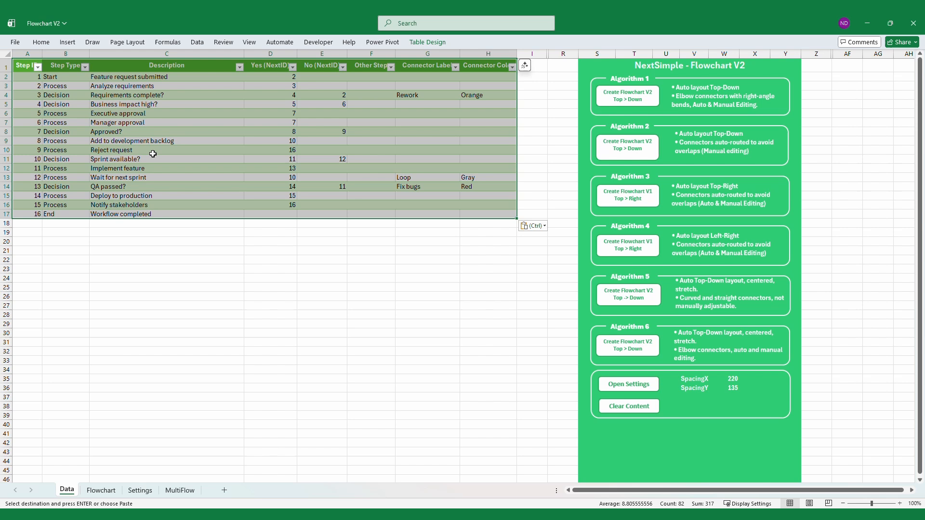
pyautogui.click(450, 331)
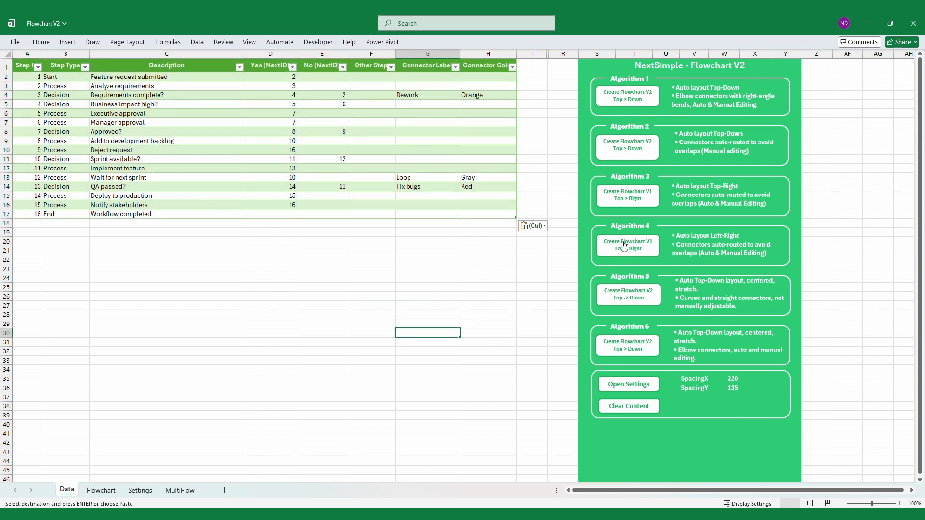
# Generate the left-right flowchart from the feature request table with Algorithm 4
pyautogui.click(632, 247)
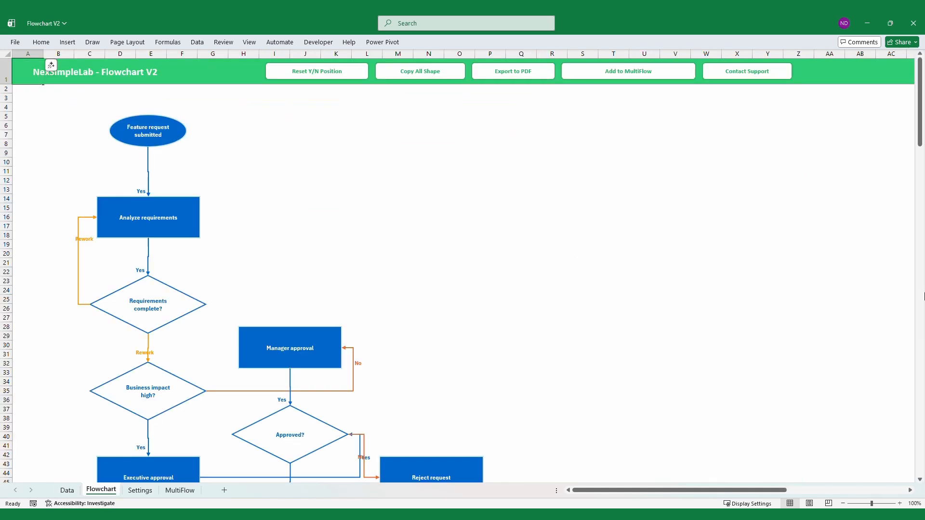
pyautogui.moveTo(920, 130); pyautogui.dragTo(896, 136)
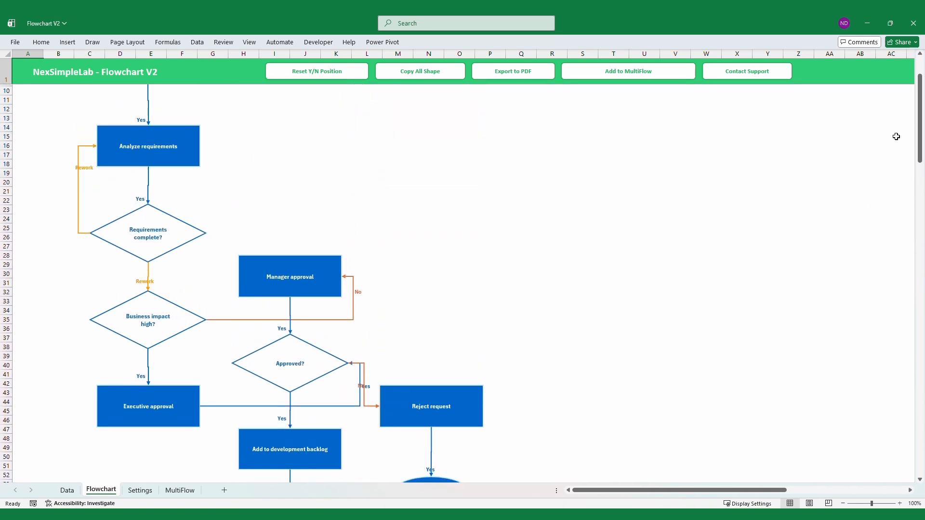
# Reattach the No connector from "Approved?" to the top of the Reject request box and reset the Y/N label positions
pyautogui.click(372, 407)
pyautogui.moveTo(379, 407); pyautogui.dragTo(431, 385)
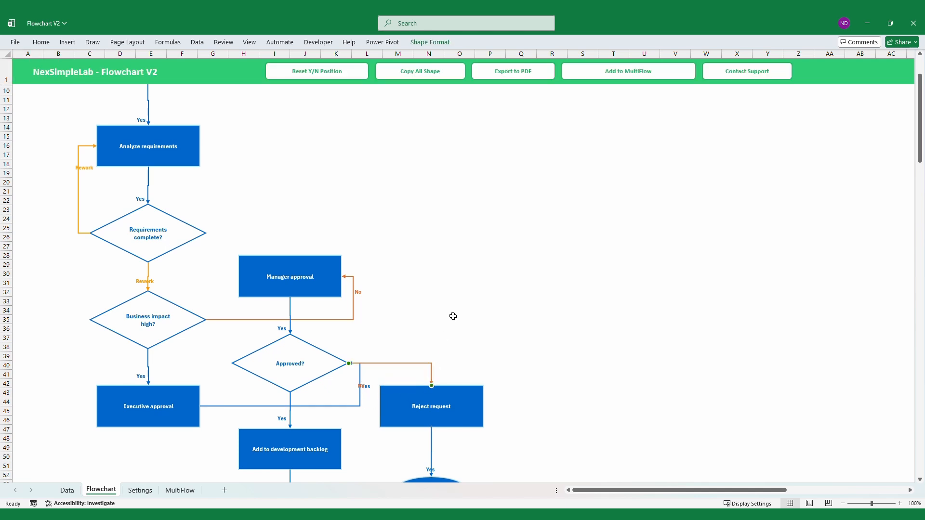
pyautogui.click(318, 72)
pyautogui.click(577, 355)
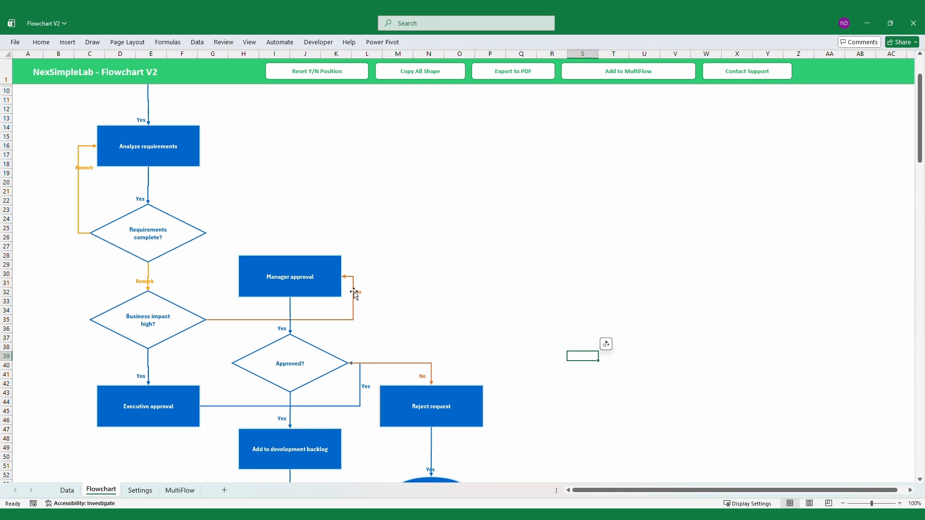
# Reattach the No connector from "Business impact high?" to the top of the Manager approval box and realign its No label
pyautogui.click(348, 277)
pyautogui.moveTo(343, 277); pyautogui.dragTo(289, 254)
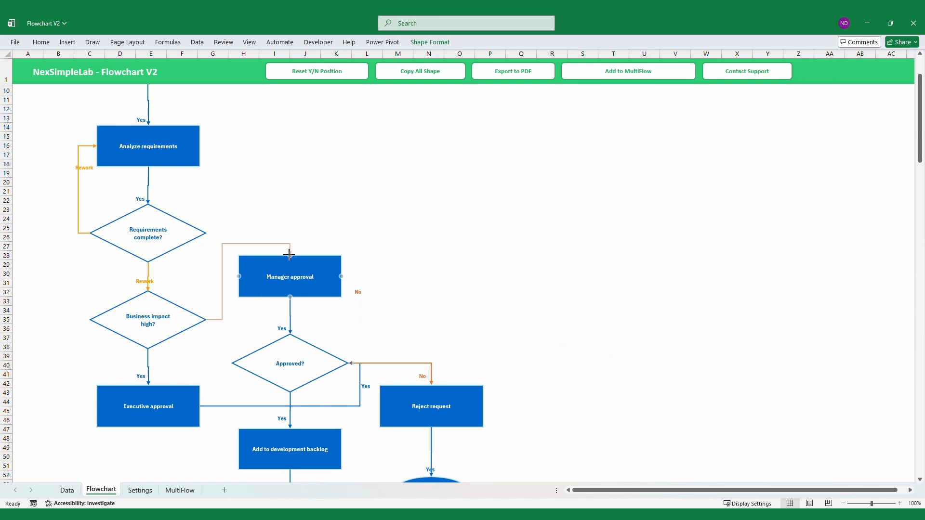
pyautogui.click(367, 219)
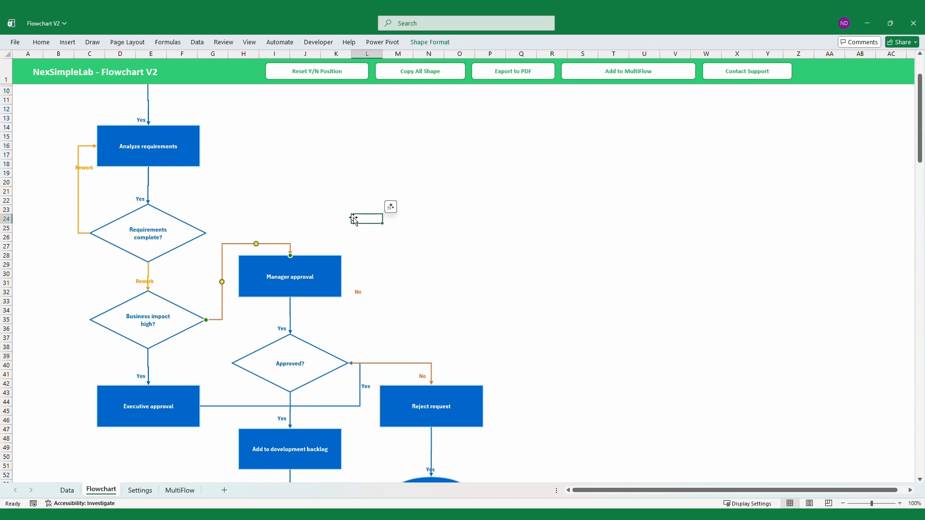
pyautogui.click(512, 237)
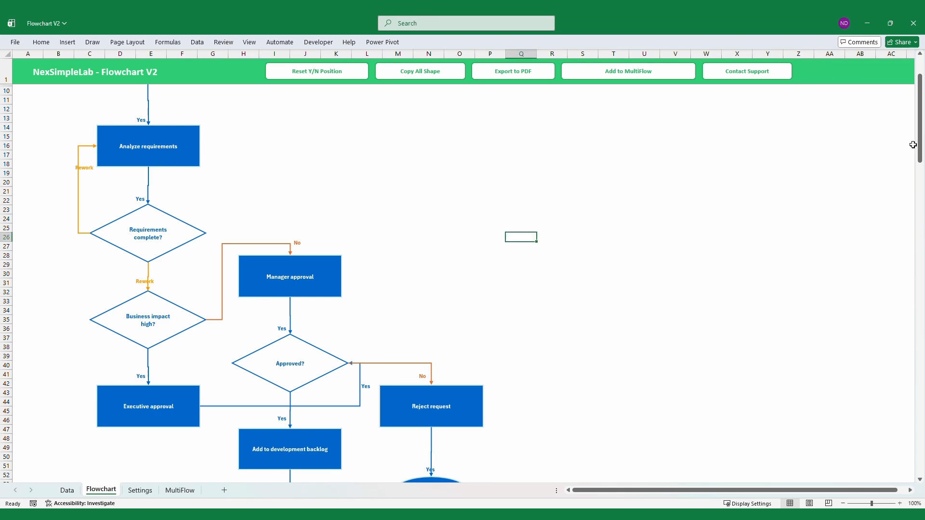
pyautogui.moveTo(913, 145)
pyautogui.mouseDown()
pyautogui.moveTo(915, 263)
pyautogui.moveTo(903, 149)
pyautogui.mouseUp()
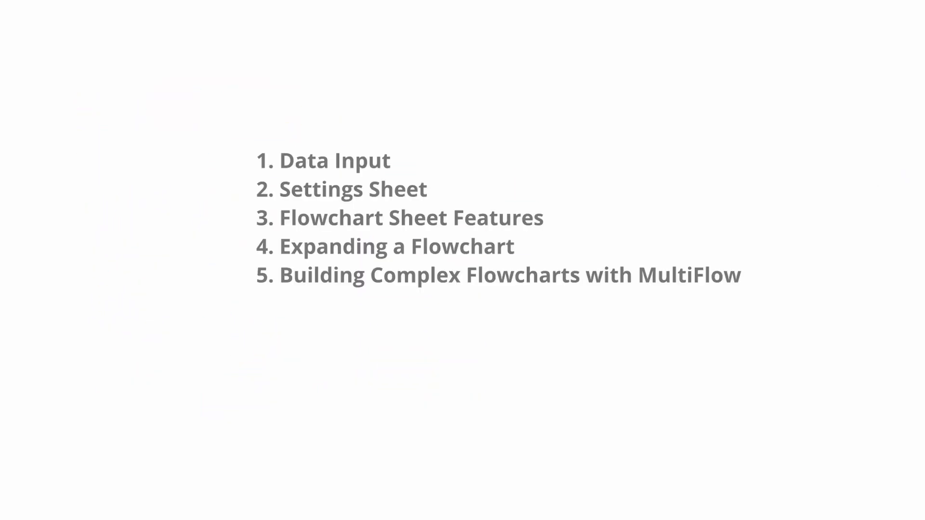
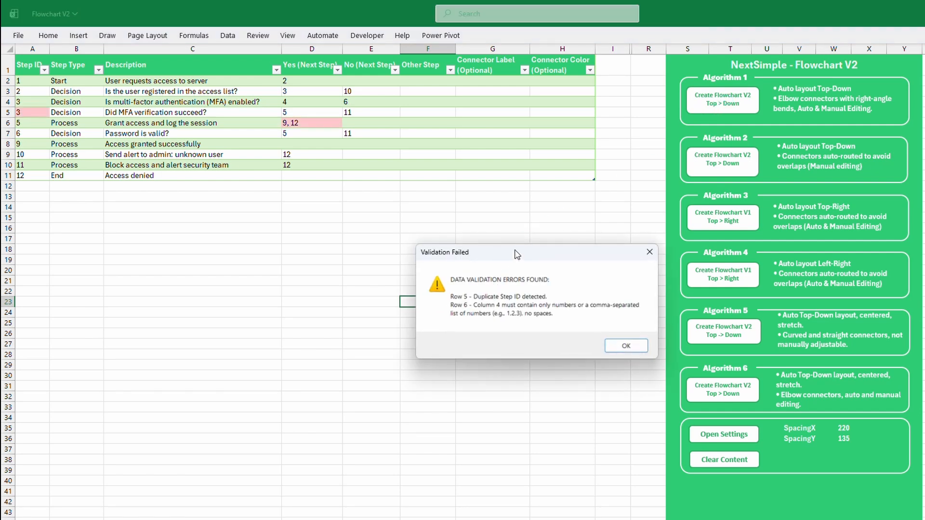
# Dismiss the validation errors, correct the duplicate Step ID in row 5 to 4, and set row 6's Yes (Next Step) to 9,12
pyautogui.moveTo(516, 254); pyautogui.dragTo(237, 217)
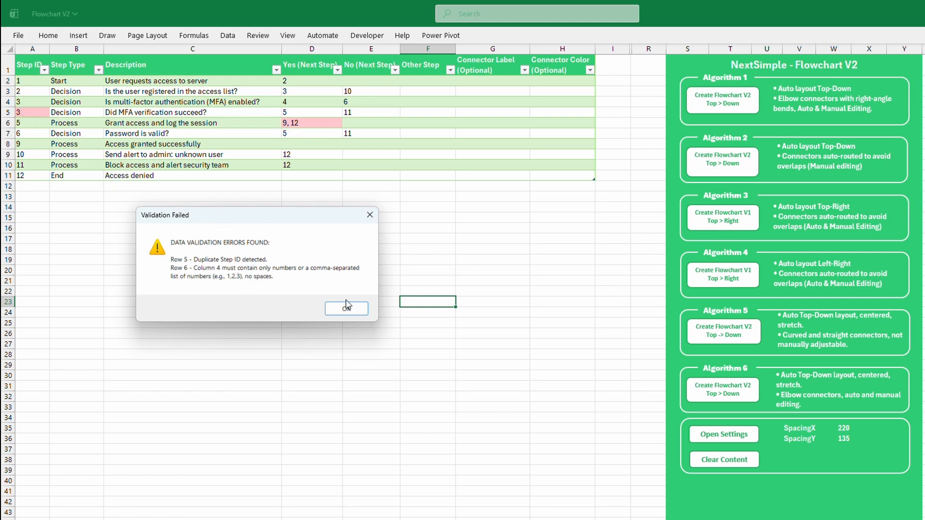
pyautogui.click(356, 312)
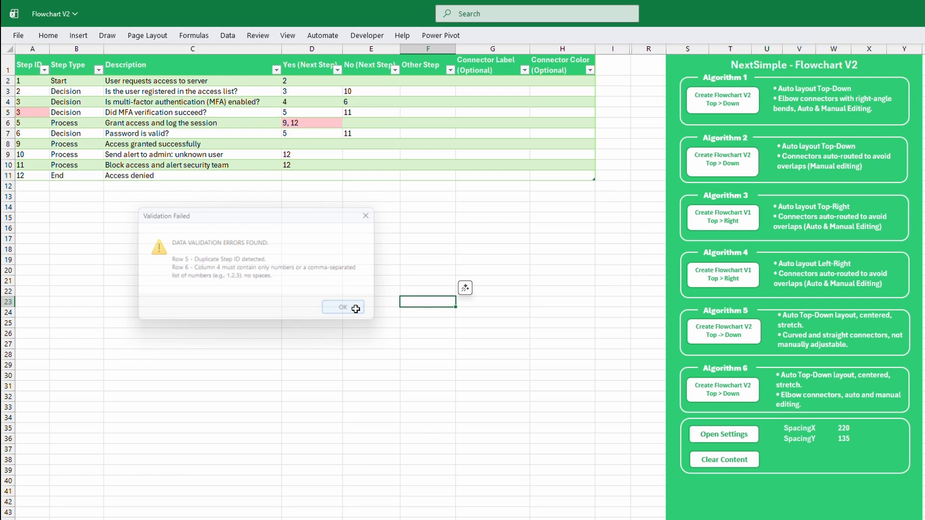
pyautogui.click(34, 114)
pyautogui.write('4')
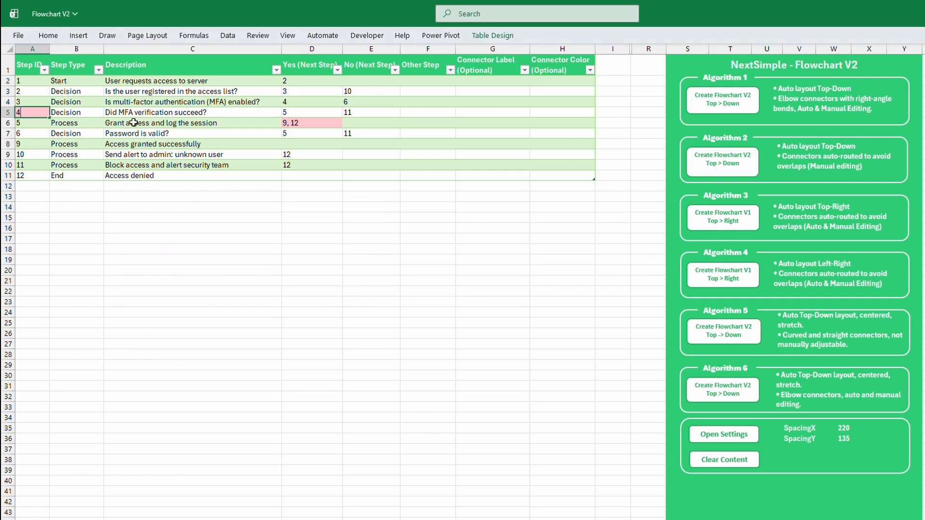
pyautogui.click(292, 124)
pyautogui.doubleClick(293, 124)
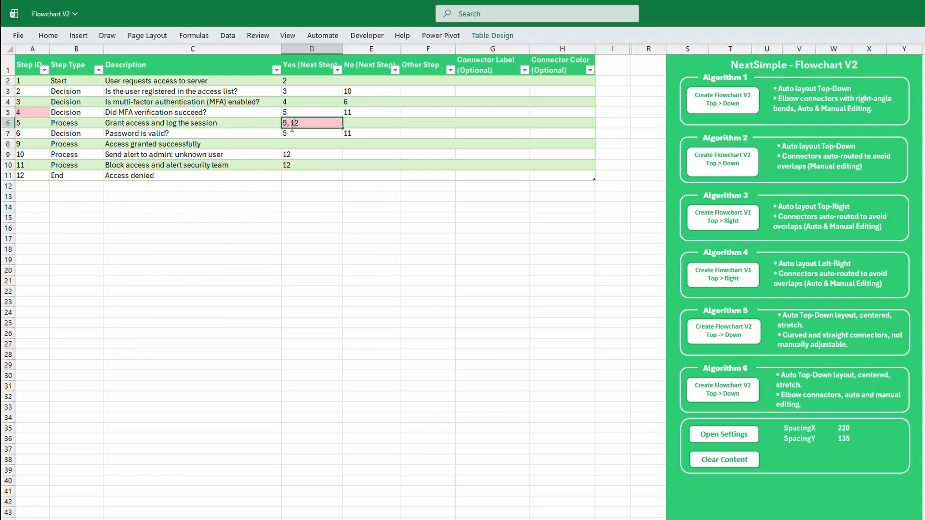
pyautogui.click(374, 196)
pyautogui.click(409, 249)
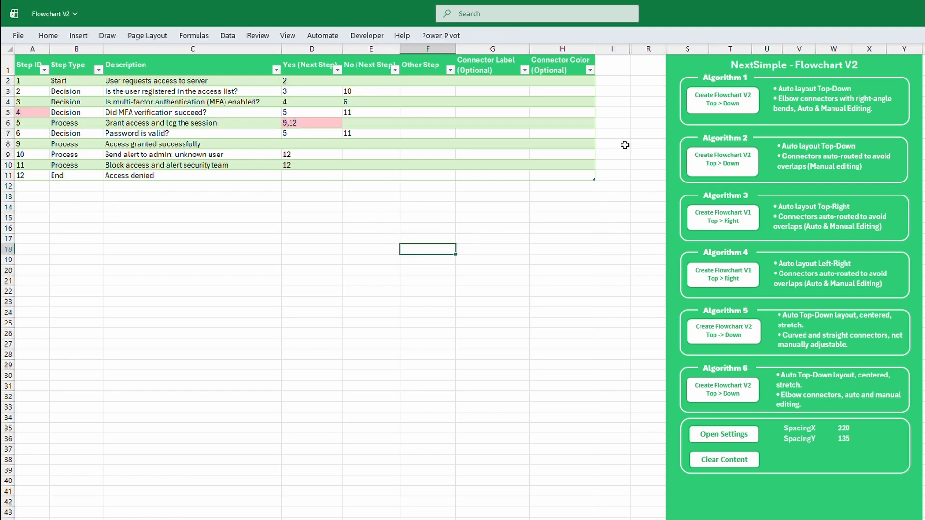
# Generate the top-down flowchart from the server access table with Algorithm 1 and view it down to its last shapes
pyautogui.click(728, 102)
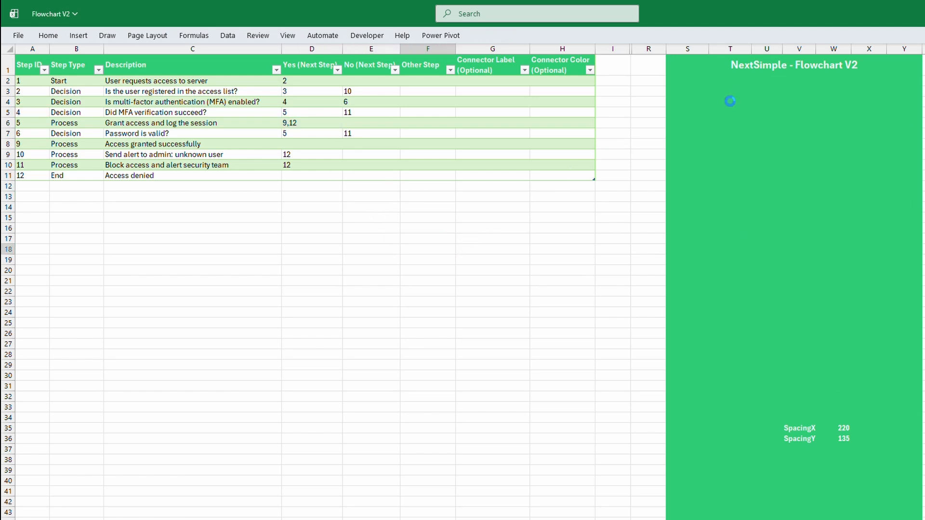
pyautogui.scroll(-11, 241, 299)
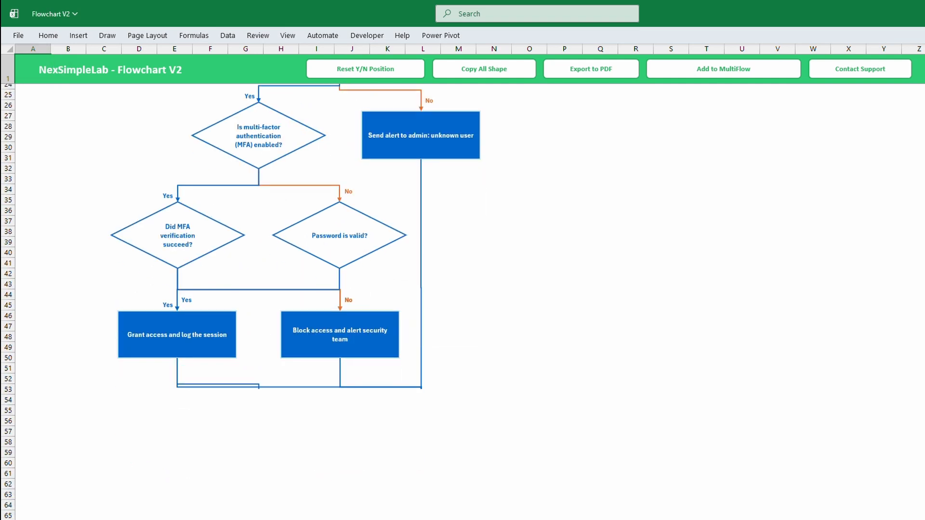
pyautogui.scroll(4, 241, 299)
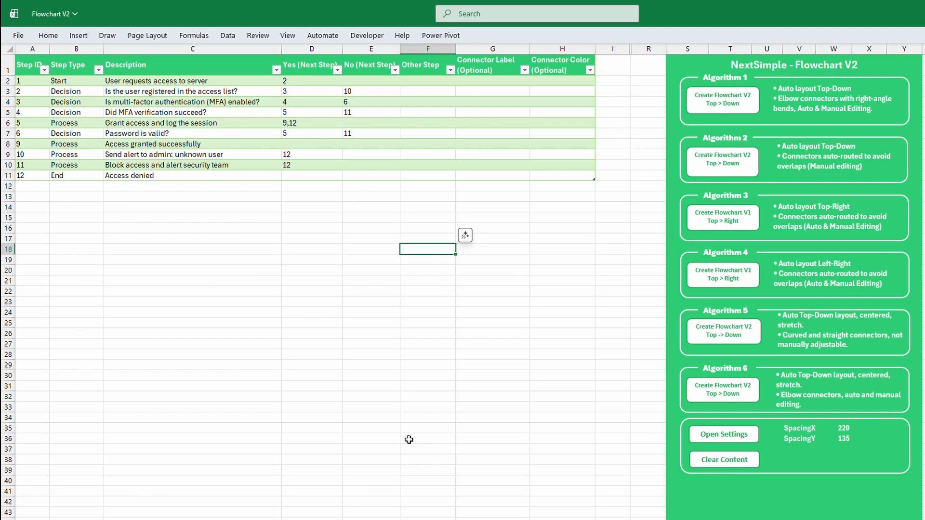
# On the Data sheet, give step 1 the connector label "Start" and the connector color "red"
pyautogui.click(562, 312)
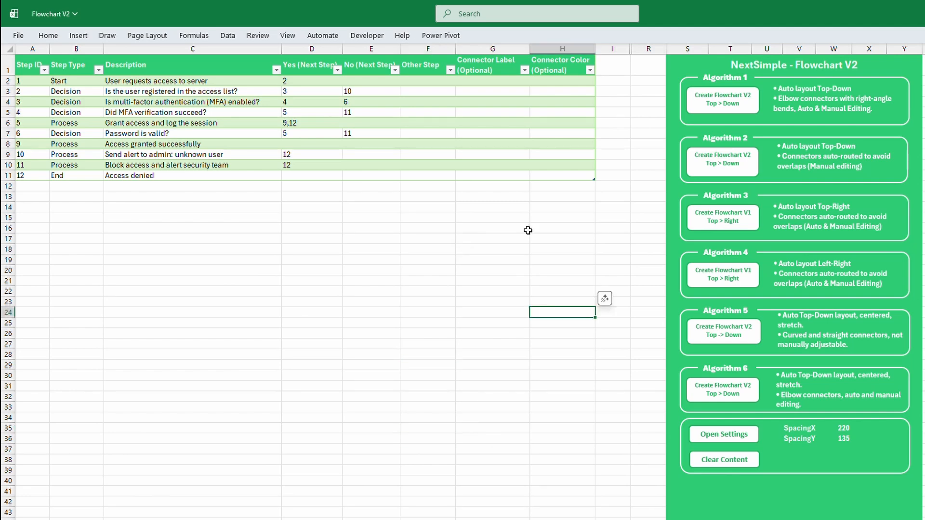
pyautogui.click(489, 80)
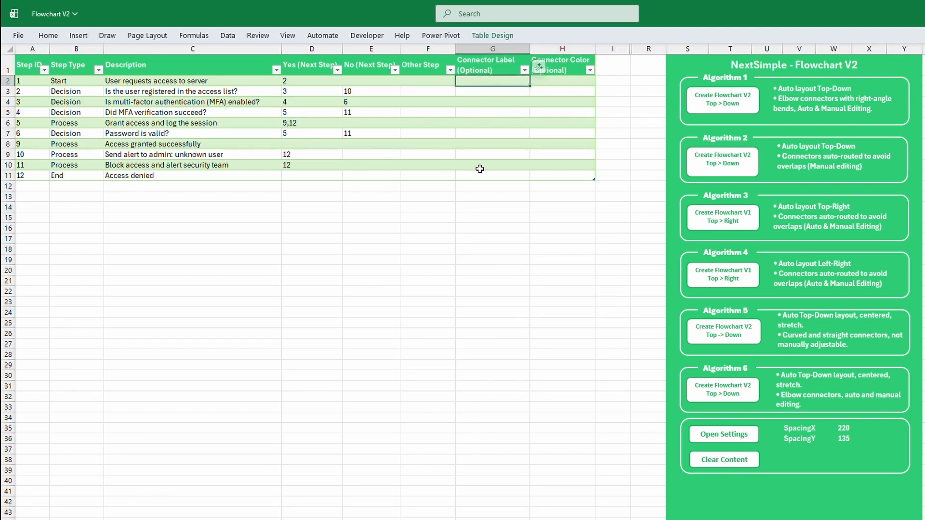
pyautogui.write('Start')
pyautogui.click(498, 218)
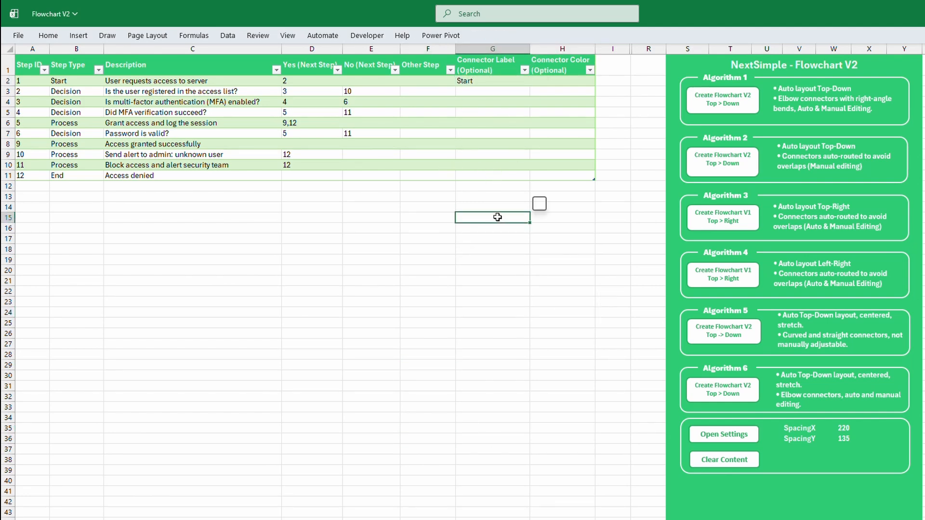
pyautogui.click(558, 81)
pyautogui.write('red')
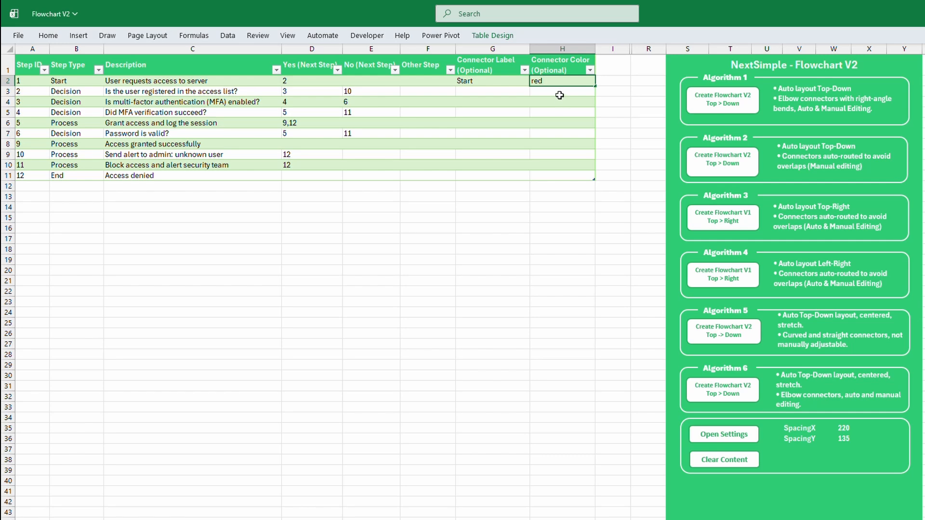
# Fill the Connector Color cell of step 2 (H3) with green
pyautogui.click(559, 95)
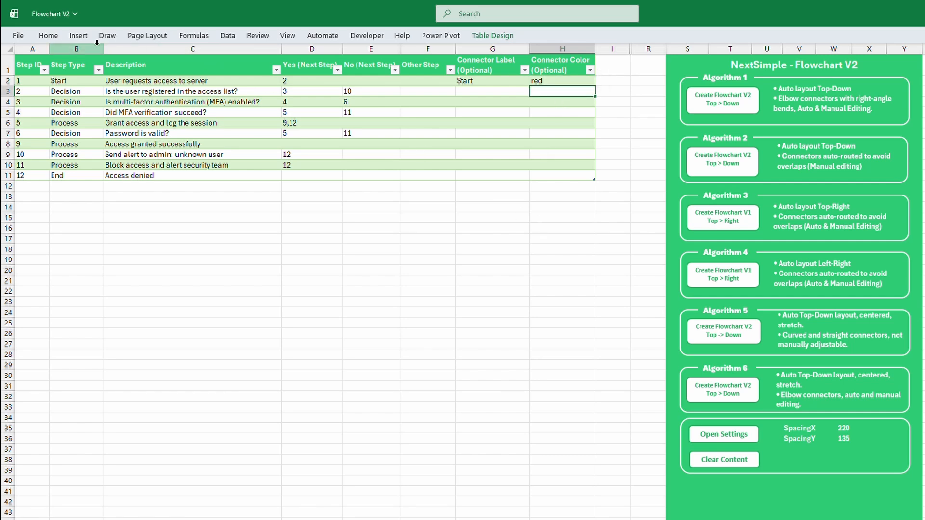
pyautogui.click(48, 35)
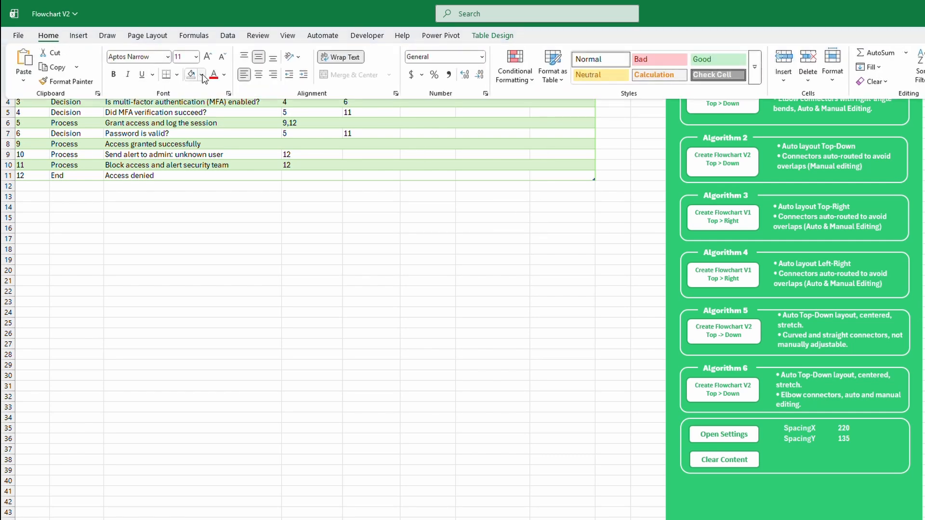
pyautogui.click(203, 76)
pyautogui.click(334, 112)
pyautogui.click(460, 229)
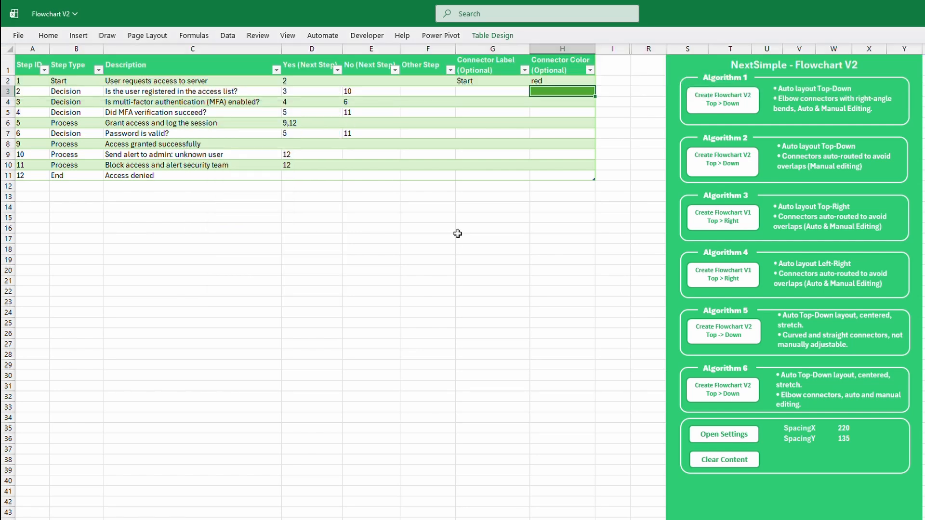
# Generate the flowchart with Algorithm 3 and inspect the Start label and the custom-colored connectors around the first decision
pyautogui.click(728, 223)
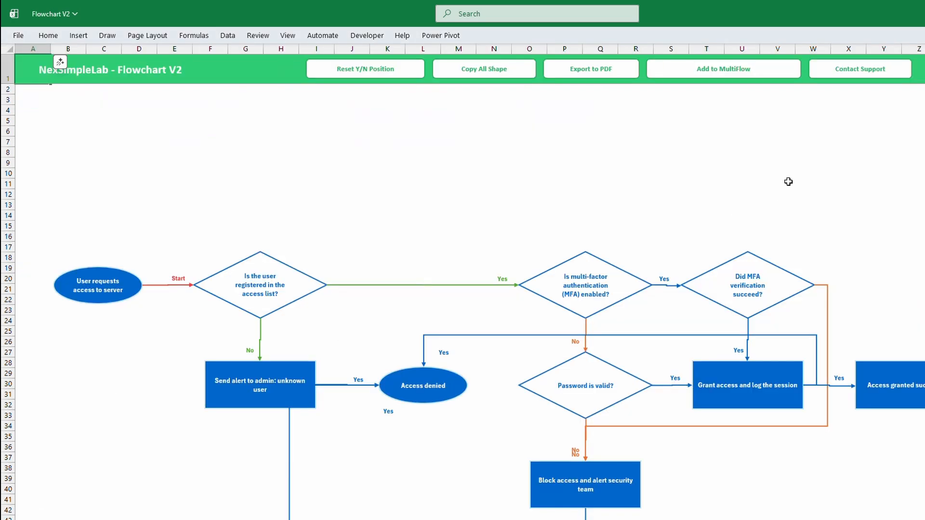
pyautogui.click(179, 279)
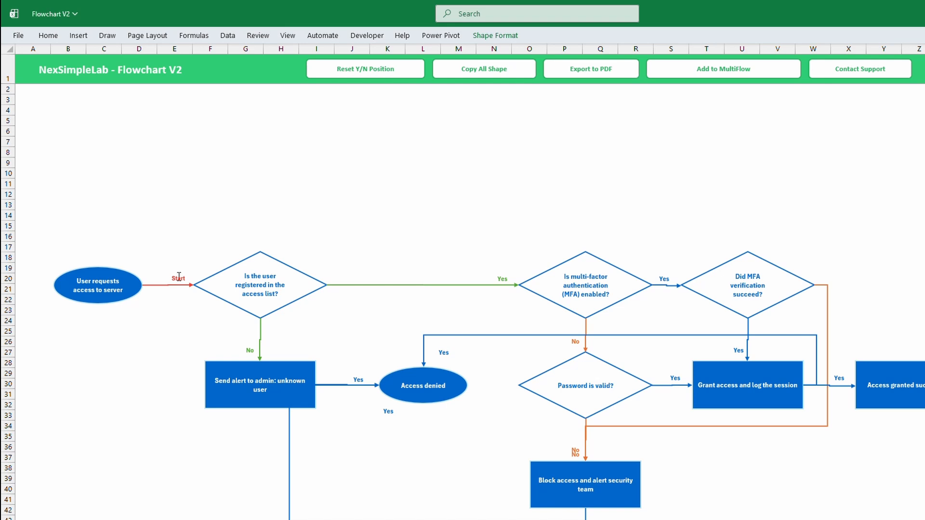
pyautogui.click(164, 309)
pyautogui.click(205, 292)
pyautogui.click(387, 285)
pyautogui.click(351, 320)
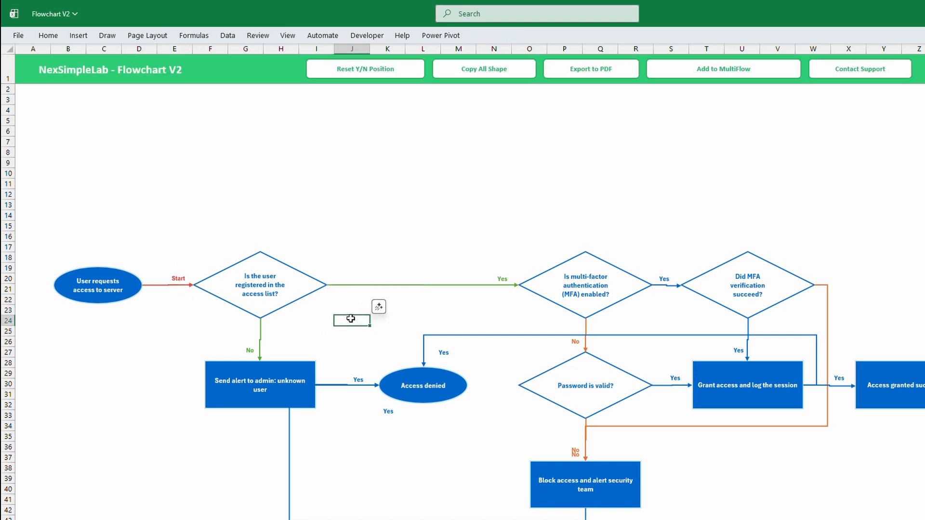
# Return to the Data sheet and examine the SpacingX and SpacingY values
pyautogui.hotkey('ctrl', 'pageup')
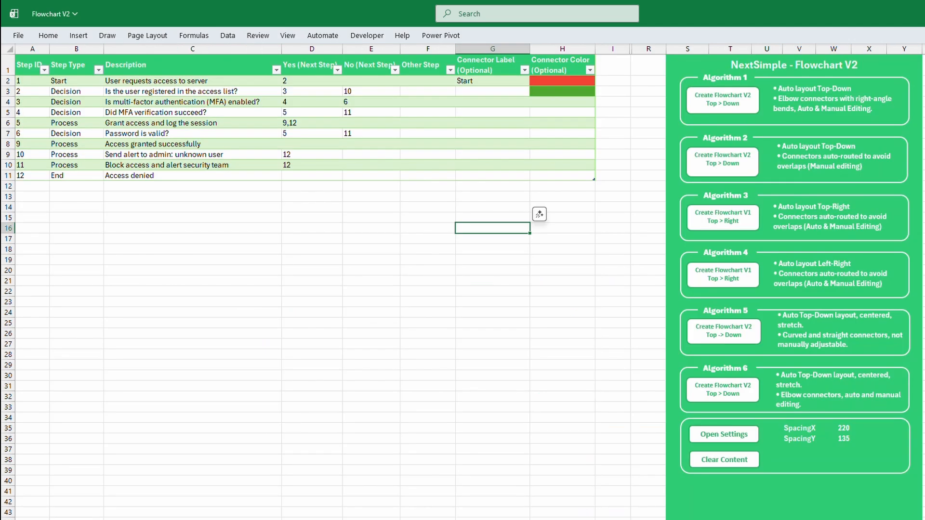
pyautogui.click(458, 301)
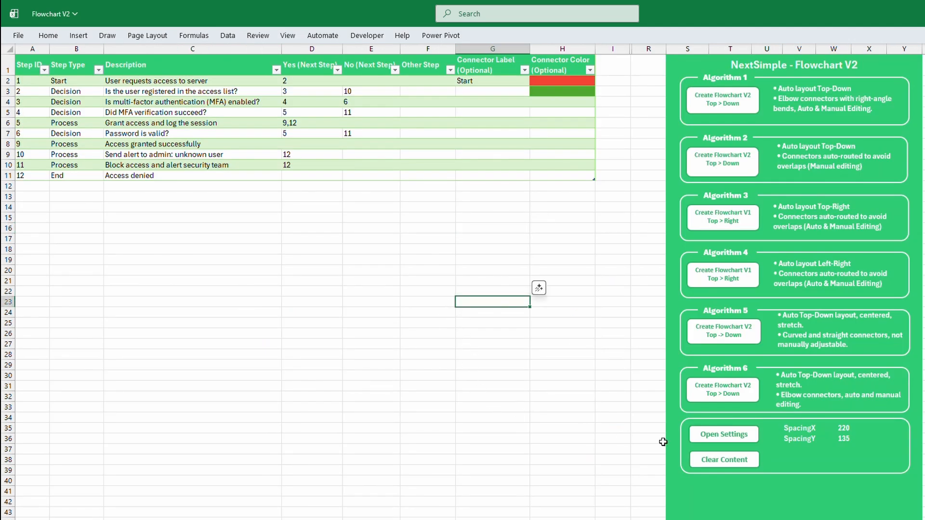
pyautogui.click(804, 437)
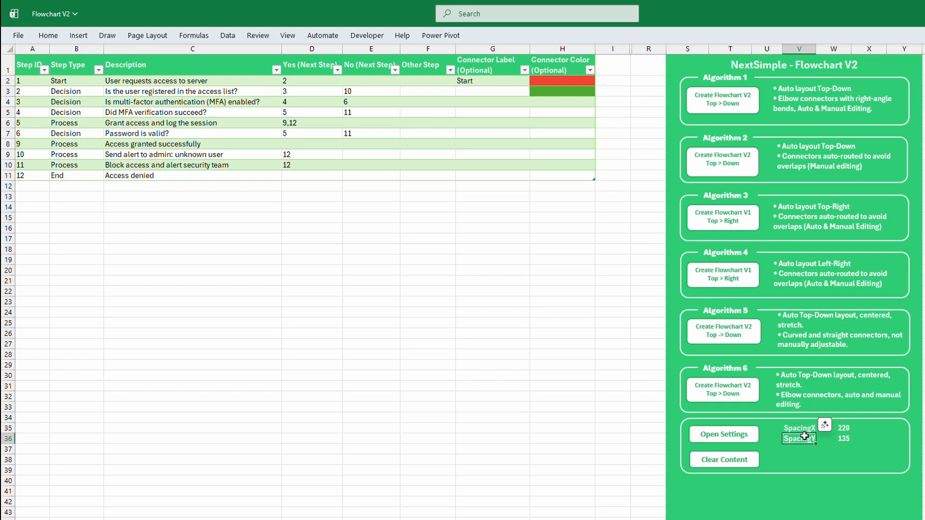
pyautogui.moveTo(804, 437); pyautogui.dragTo(842, 428)
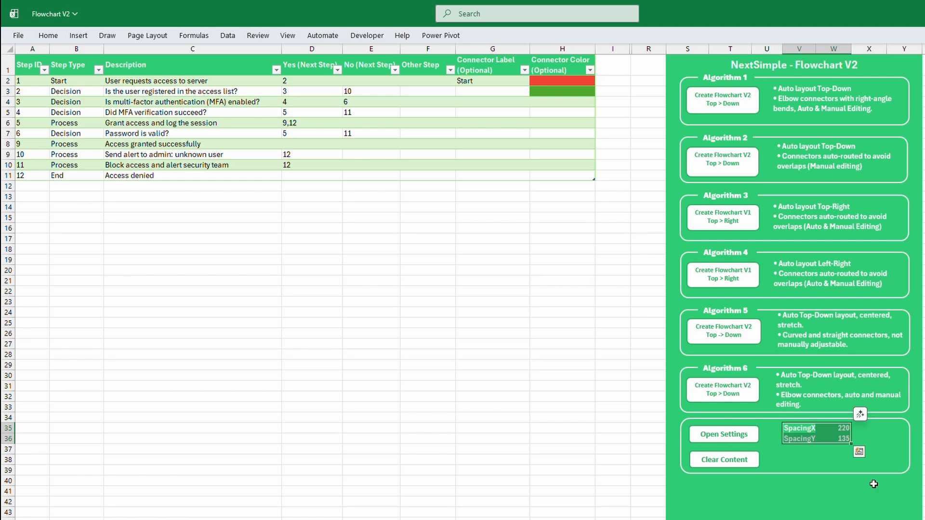
pyautogui.click(923, 387)
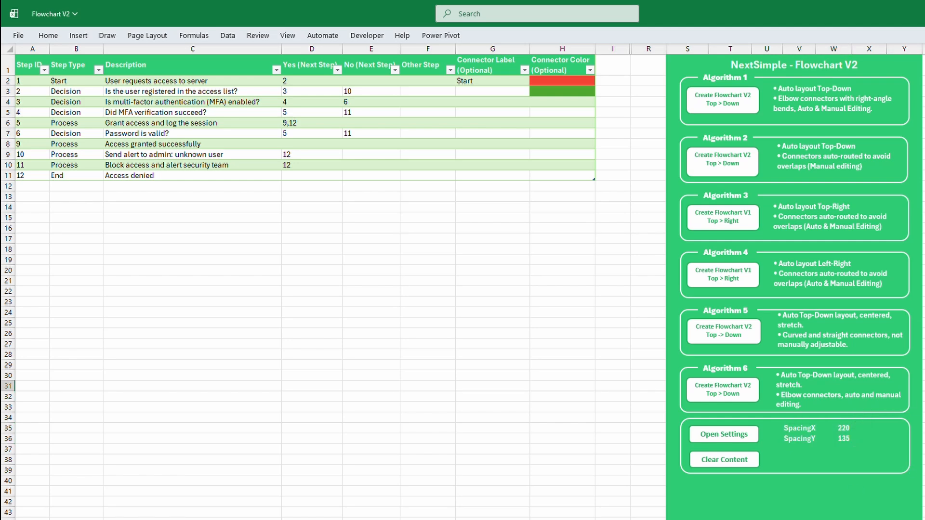
# Open the flowchart properties settings and examine the size, text and color properties of the Decision shape
pyautogui.click(741, 434)
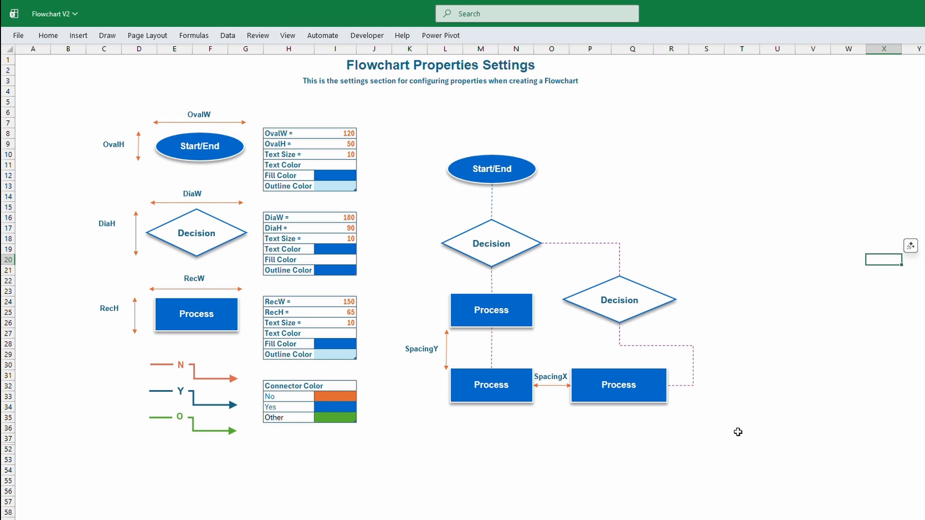
pyautogui.click(741, 407)
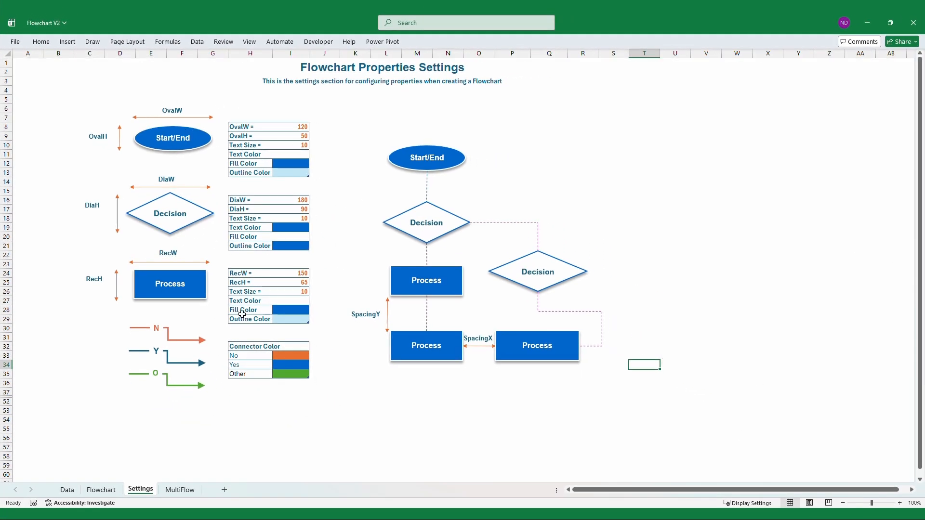
pyautogui.click(337, 201)
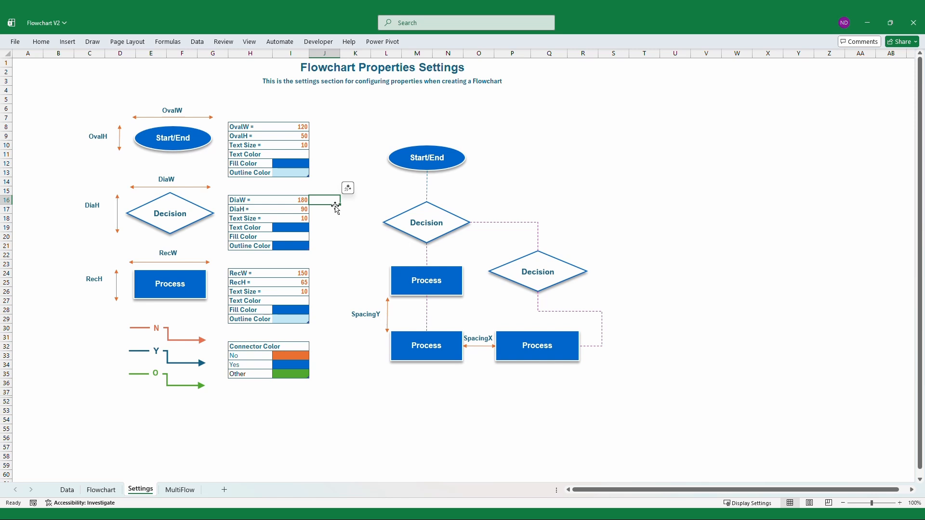
pyautogui.click(336, 227)
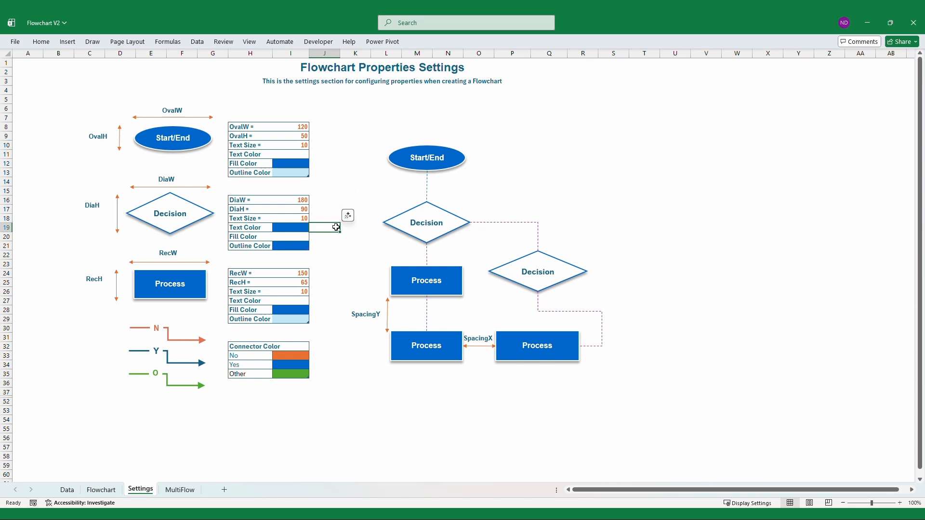
# Set the Decision shape's Fill Color setting to the green theme color
pyautogui.click(289, 238)
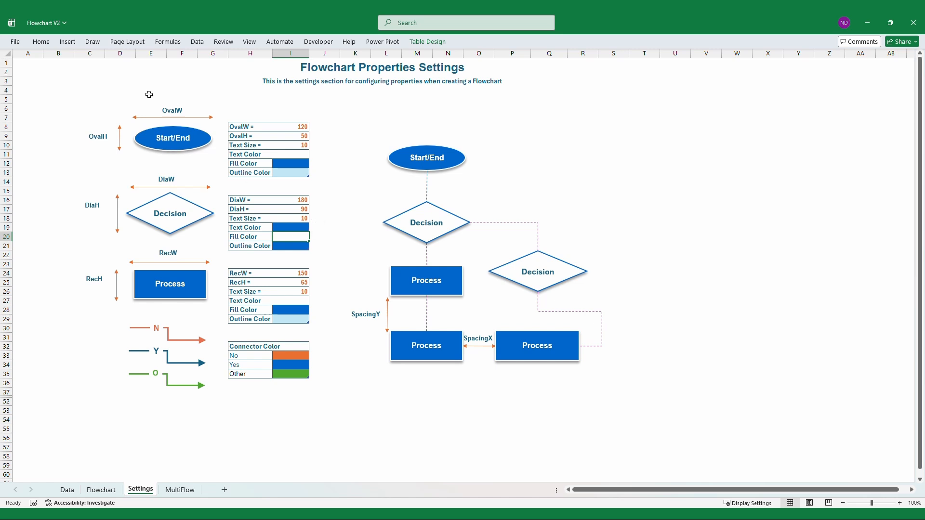
pyautogui.click(43, 43)
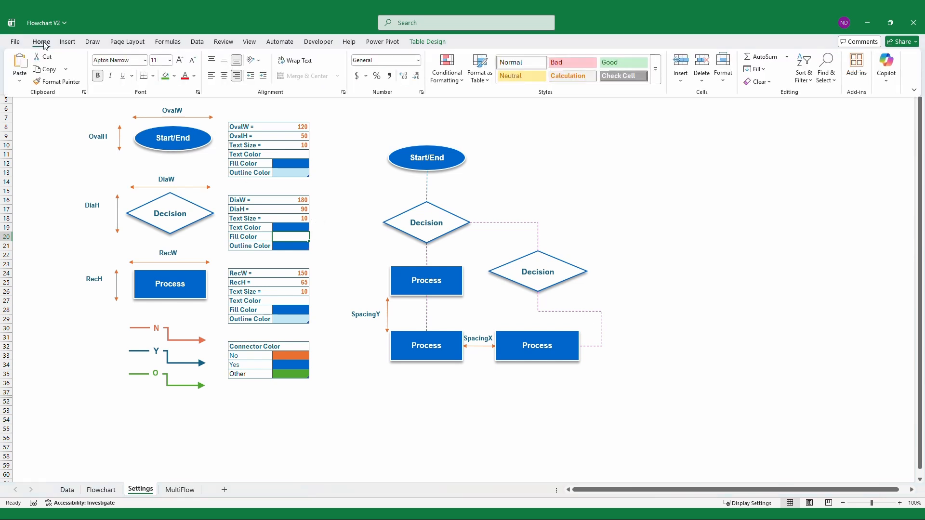
pyautogui.click(173, 77)
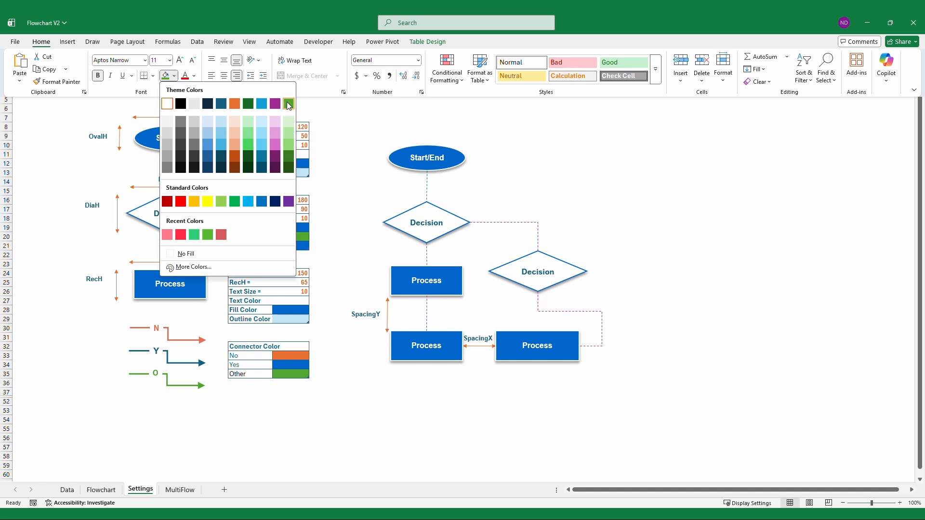
pyautogui.click(289, 105)
# Set the Decision shape's Text Color setting to white
pyautogui.click(281, 228)
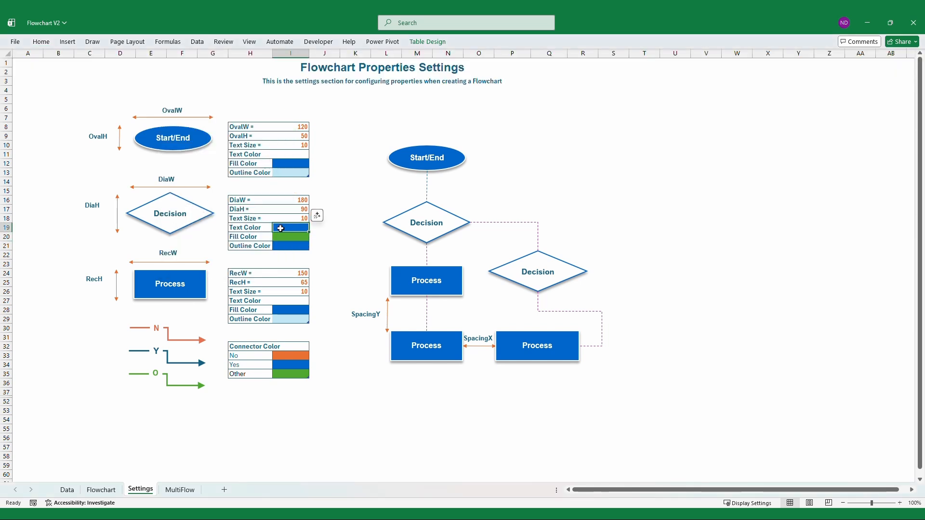
pyautogui.click(41, 42)
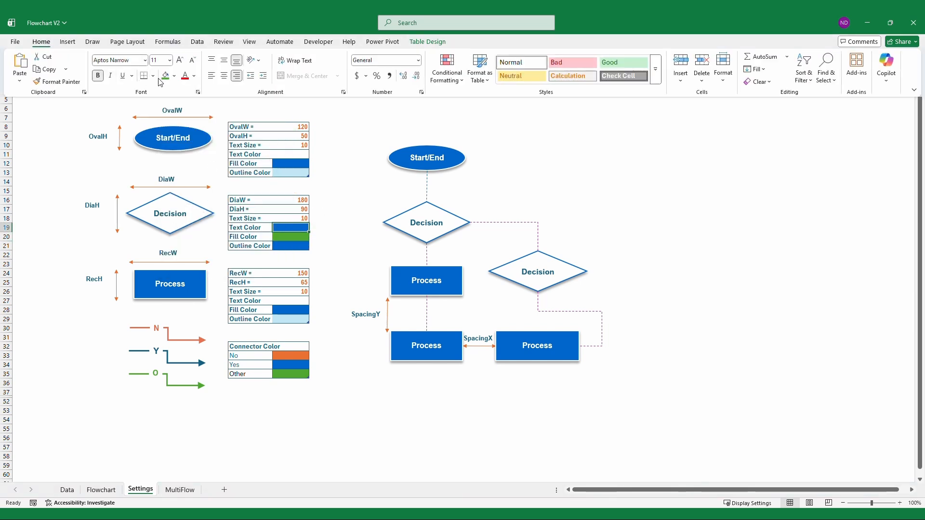
pyautogui.click(175, 77)
pyautogui.click(167, 104)
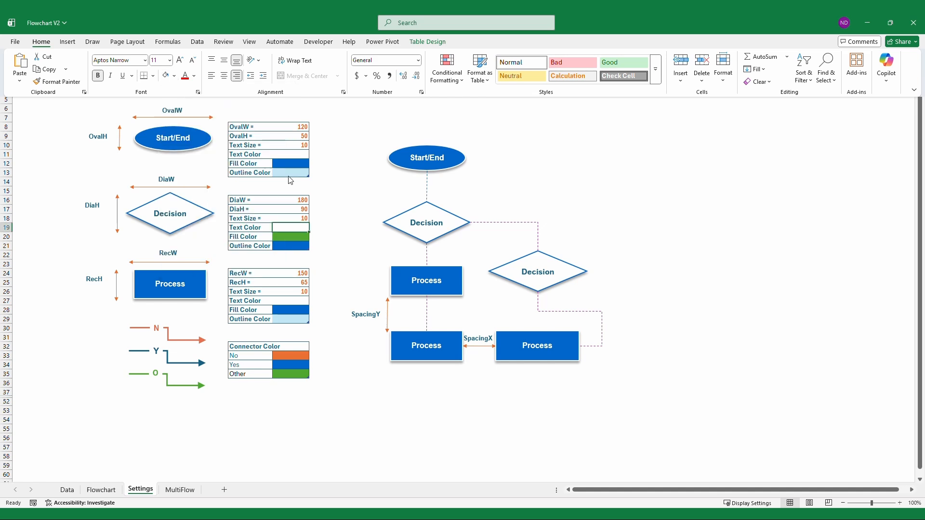
pyautogui.click(318, 236)
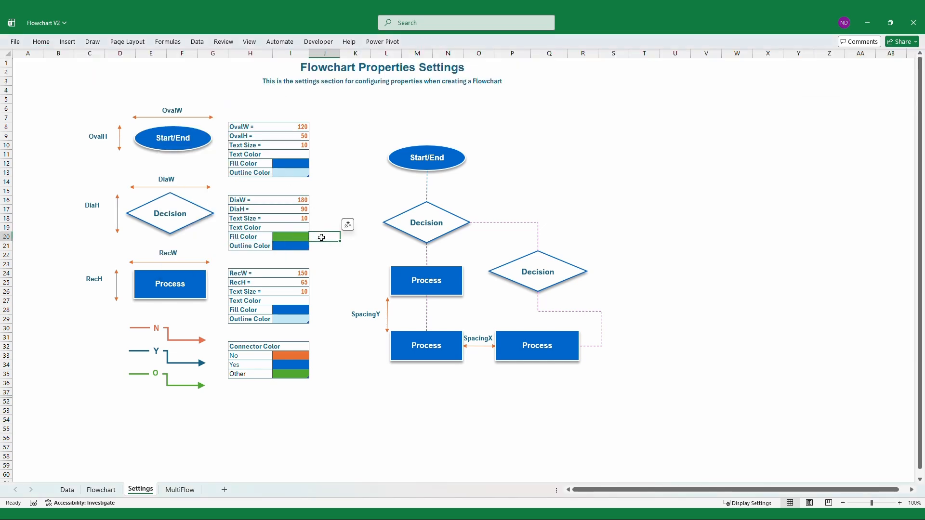
# Return to the Data sheet and generate the flowchart with Algorithm 3, the auto layout Top-Right version
pyautogui.click(67, 489)
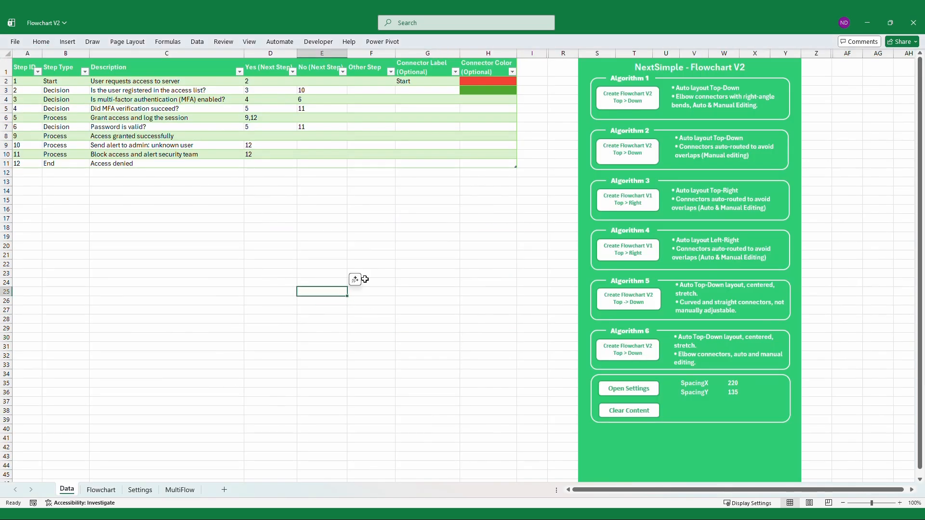
pyautogui.click(621, 201)
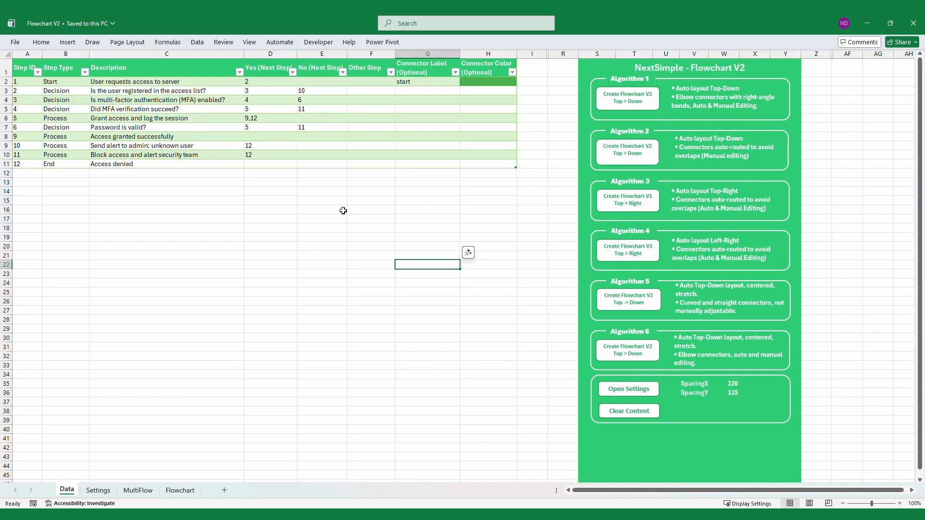
# Generate a top-down flowchart from the server access step table with Create Flowchart V2 and dismiss the notification
pyautogui.click(342, 209)
pyautogui.click(469, 238)
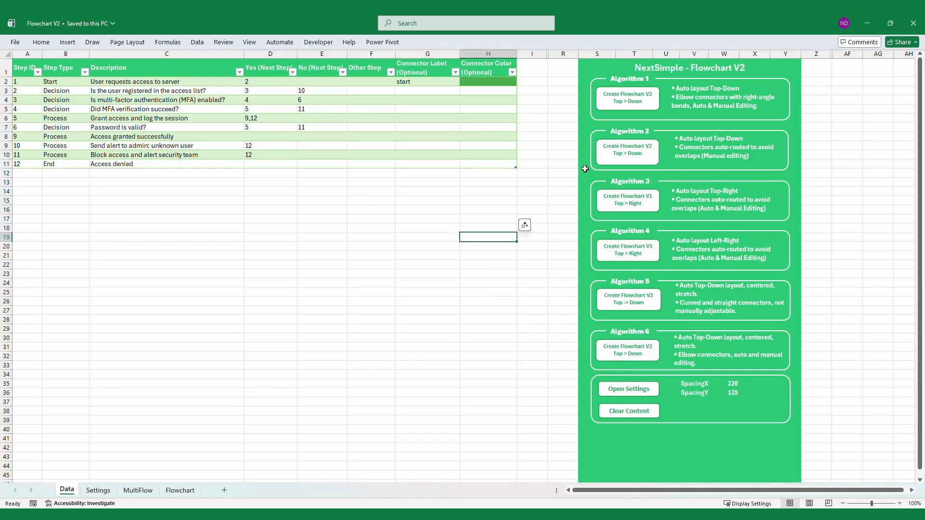
pyautogui.click(616, 151)
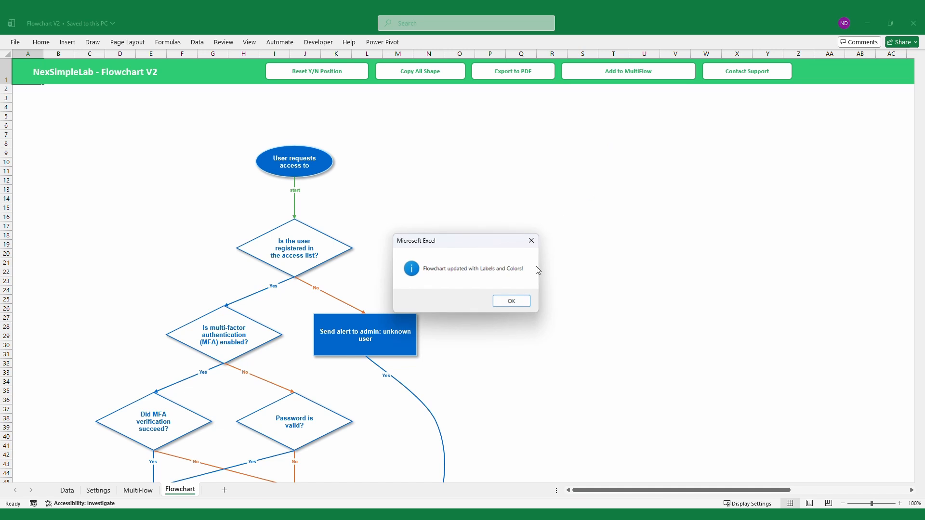
pyautogui.click(511, 301)
# Copy all shapes of the generated flowchart and clear the selection
pyautogui.moveTo(921, 114)
pyautogui.mouseDown()
pyautogui.moveTo(921, 154)
pyautogui.moveTo(921, 122)
pyautogui.mouseUp()
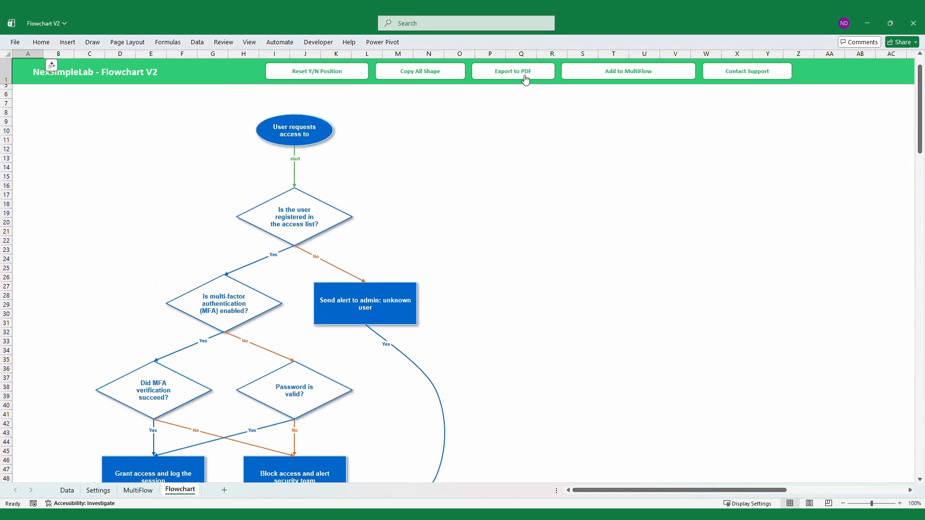
pyautogui.click(428, 75)
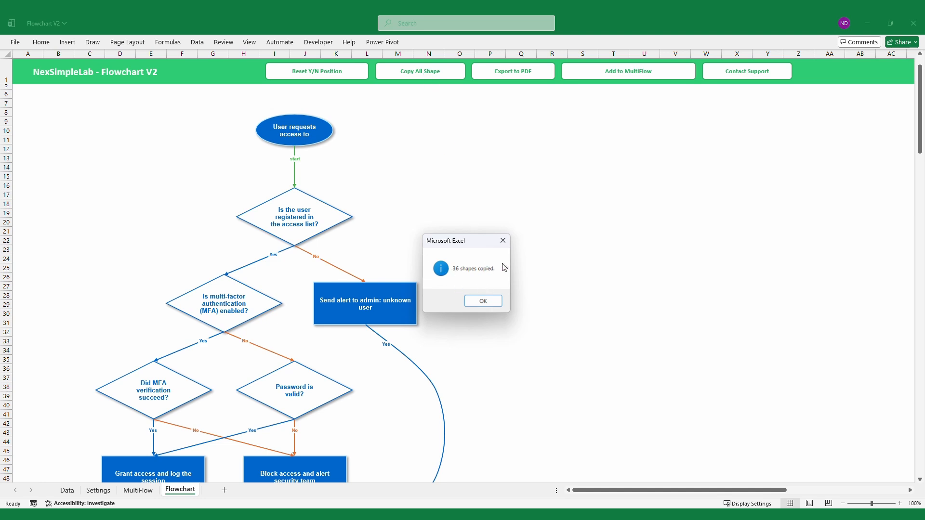
pyautogui.click(486, 303)
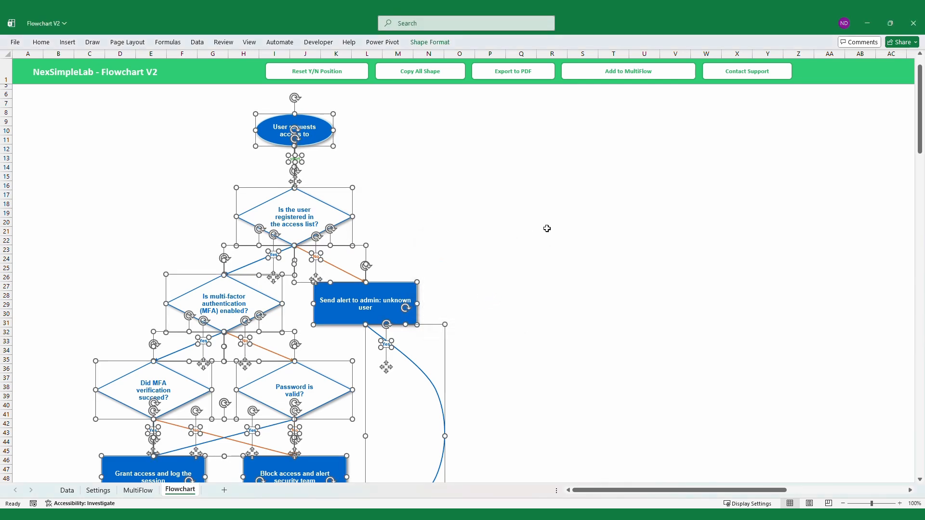
pyautogui.click(519, 224)
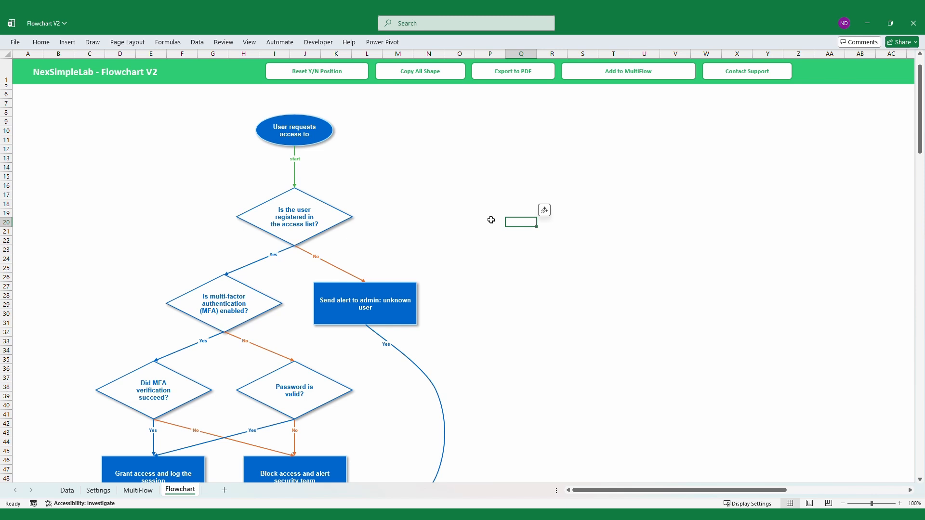
# Export the flowchart as a PDF file named Flowchart, review the whole page and close the PDF
pyautogui.click(534, 74)
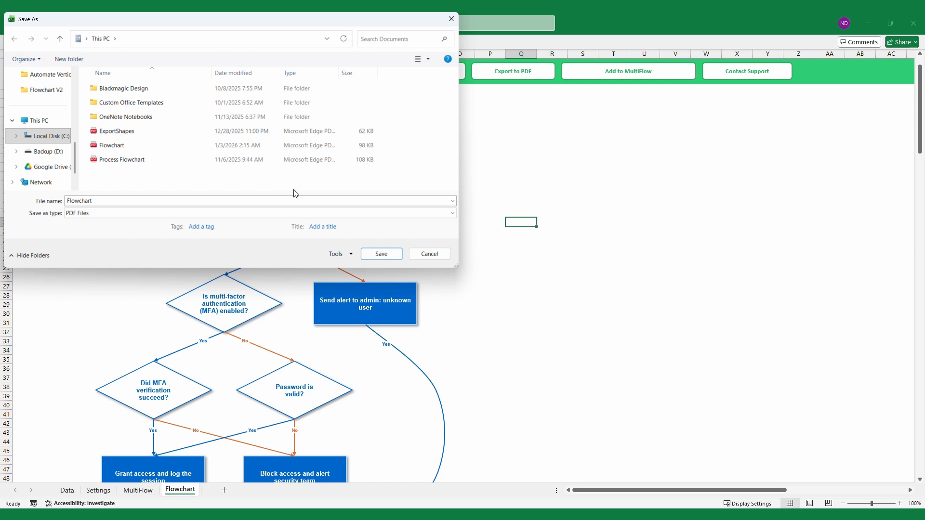
pyautogui.click(382, 255)
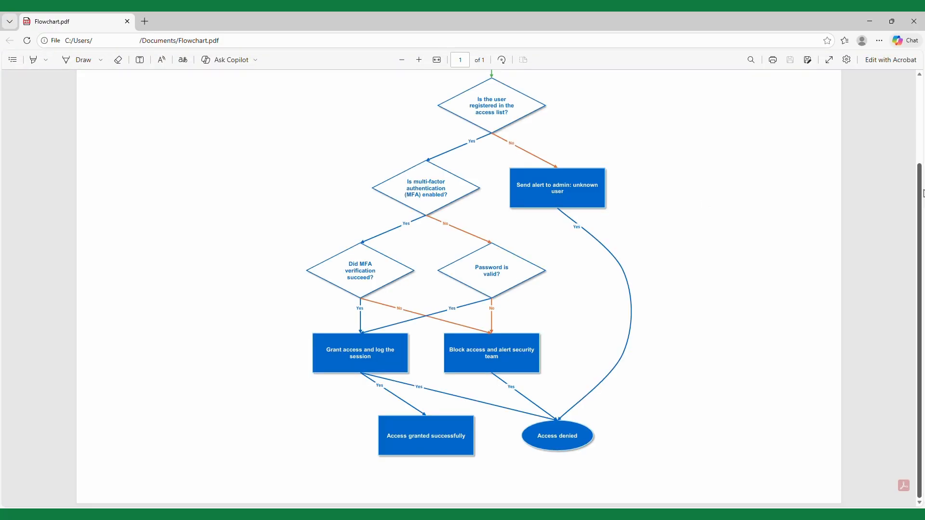
pyautogui.moveTo(921, 205); pyautogui.dragTo(882, 167)
pyautogui.click(401, 60)
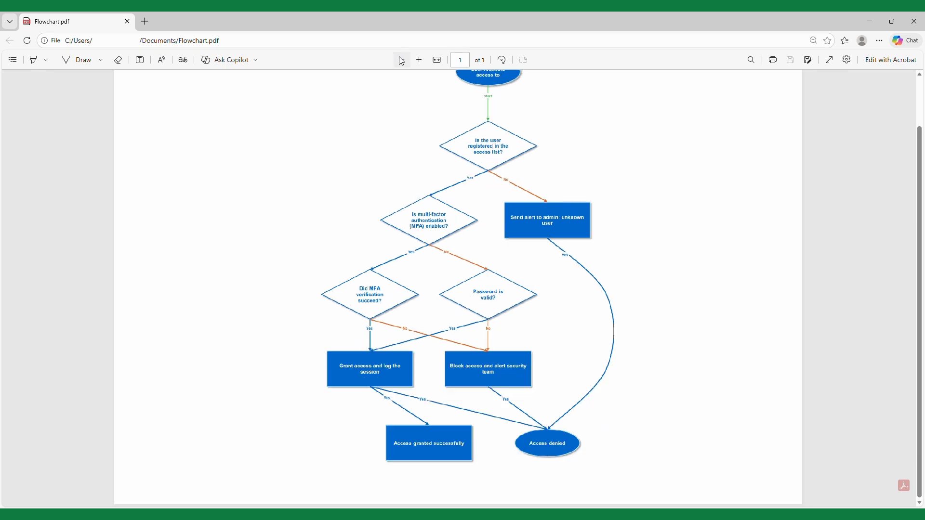
pyautogui.moveTo(922, 190); pyautogui.dragTo(904, 180)
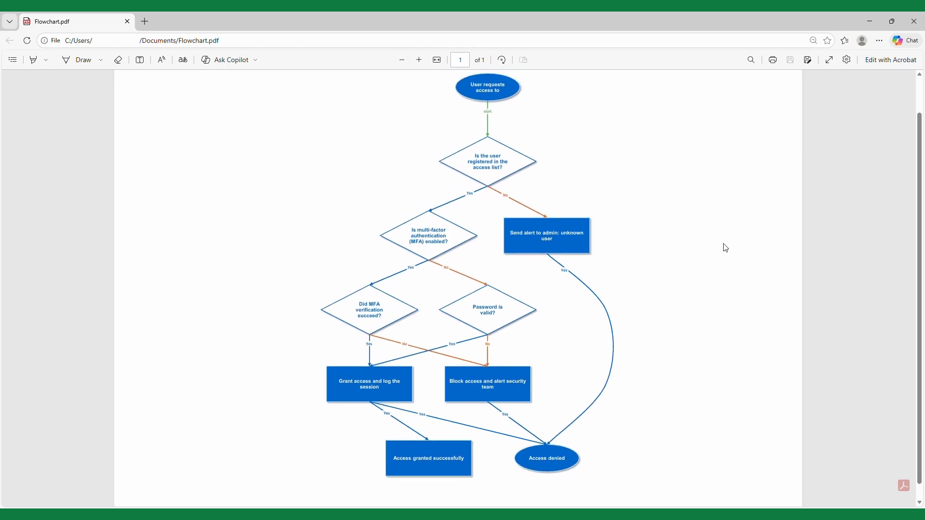
pyautogui.click(922, 16)
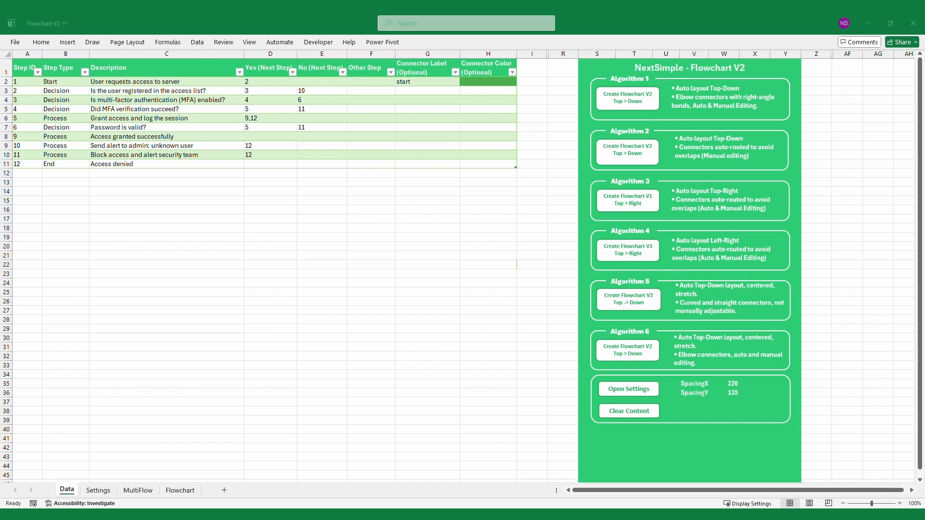
# Paste the copied security investigation rows, steps 14 to 24, directly below step 12 in the Data sheet's step table
pyautogui.hotkey('ctrl', 'c')
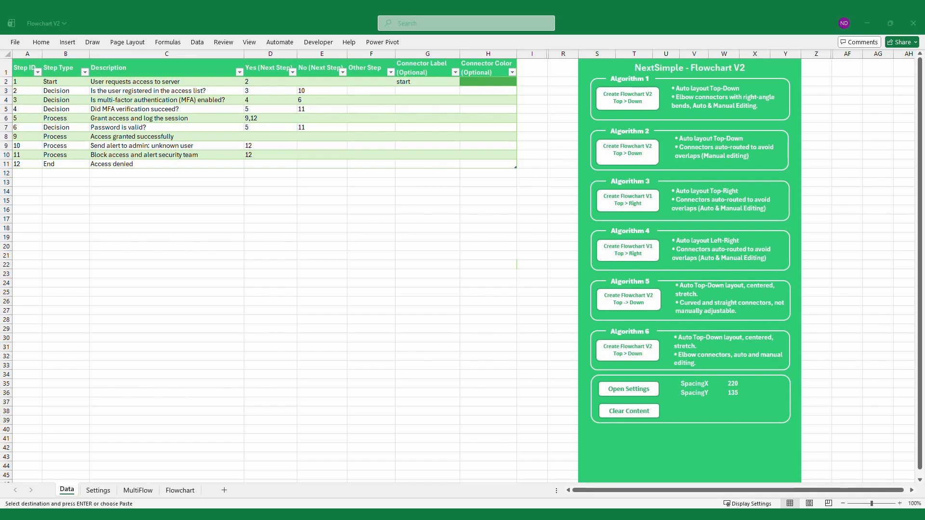
pyautogui.click(201, 317)
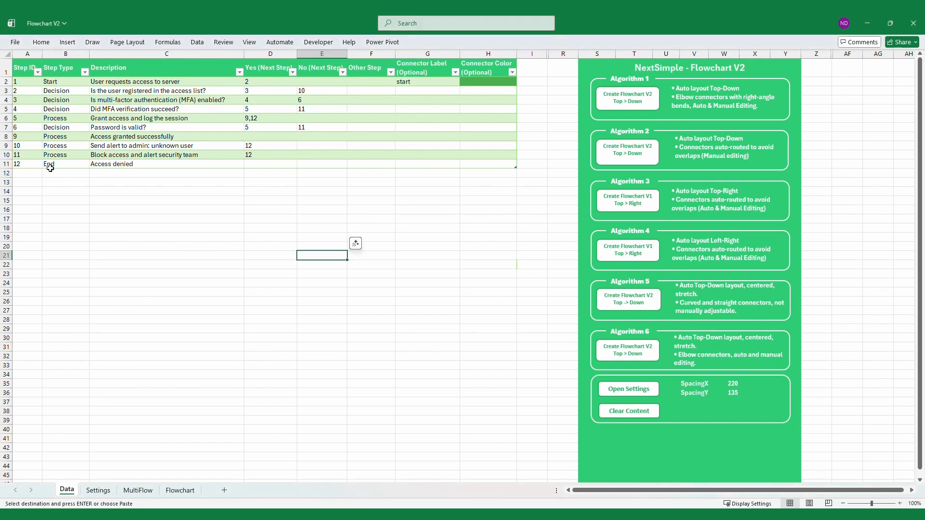
pyautogui.click(33, 173)
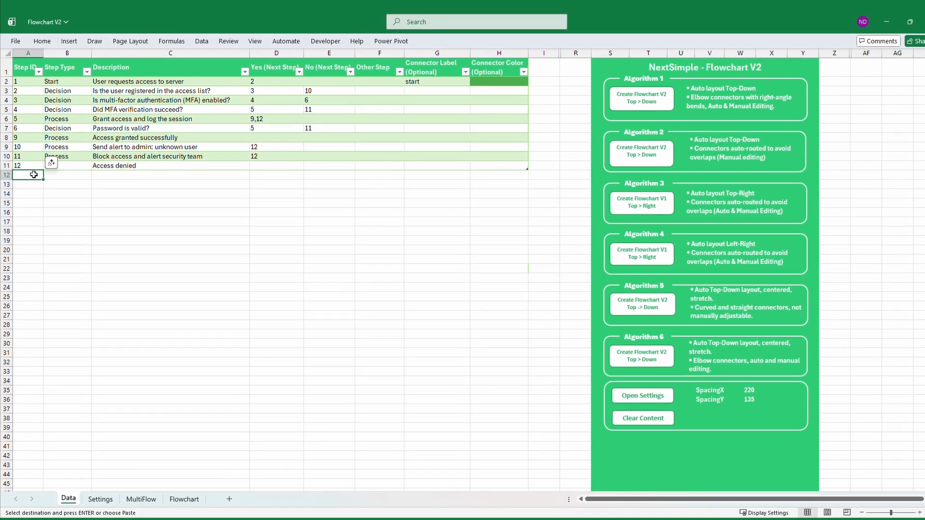
pyautogui.hotkey('ctrl', 'v')
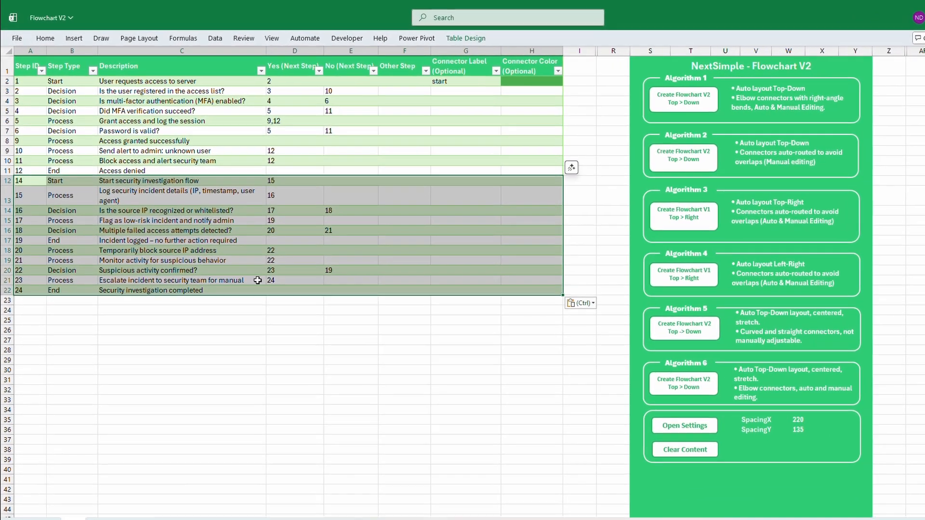
pyautogui.click(408, 370)
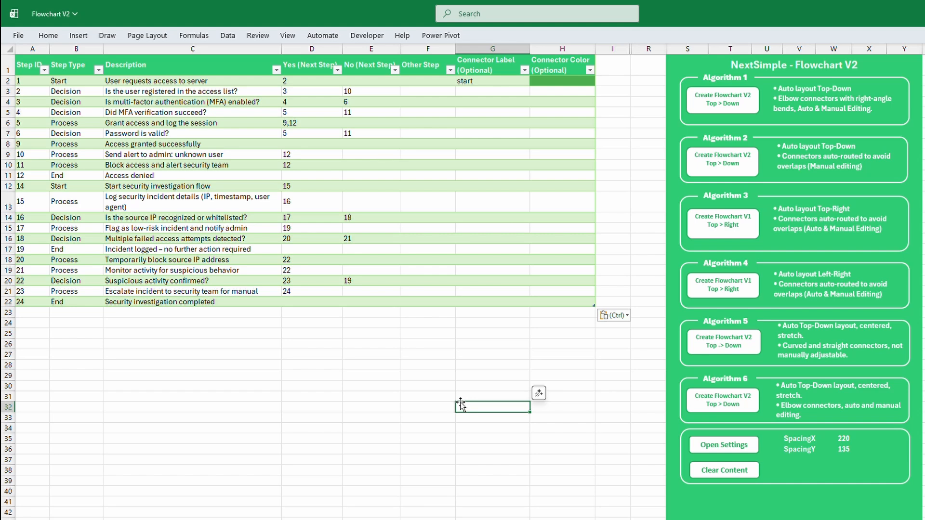
# Set the No (Next Step) value of step 2 to 10,14
pyautogui.doubleClick(368, 92)
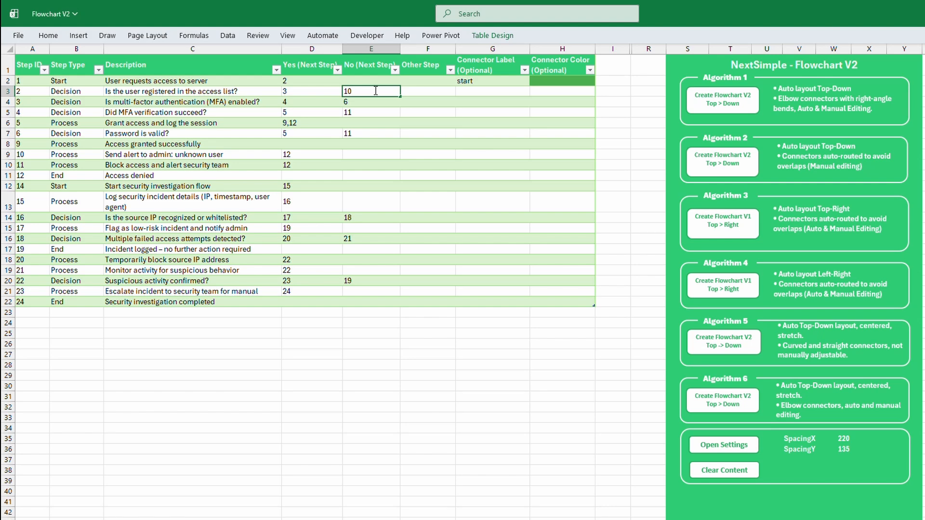
pyautogui.write(',14')
# Enter green as the Connector Color for step 14 and fill it down through step 24
pyautogui.click(563, 185)
pyautogui.write('green')
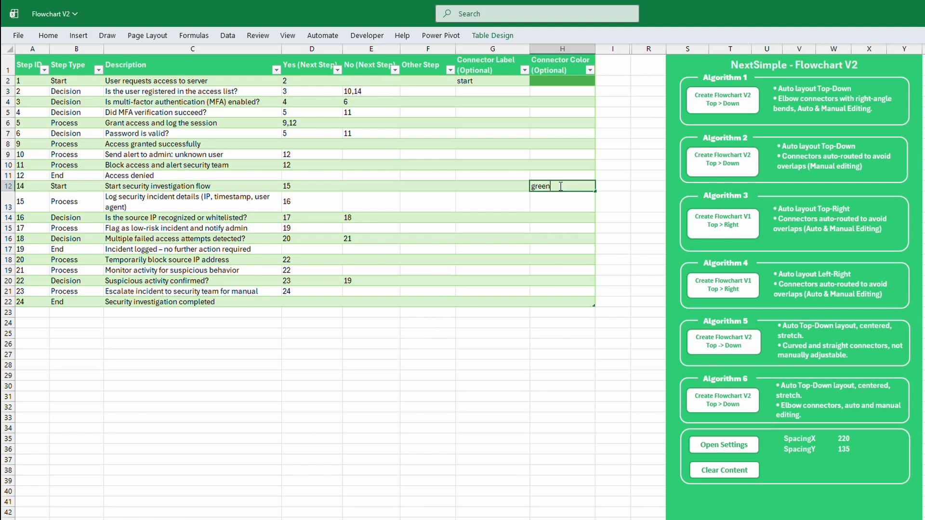
pyautogui.click(559, 187)
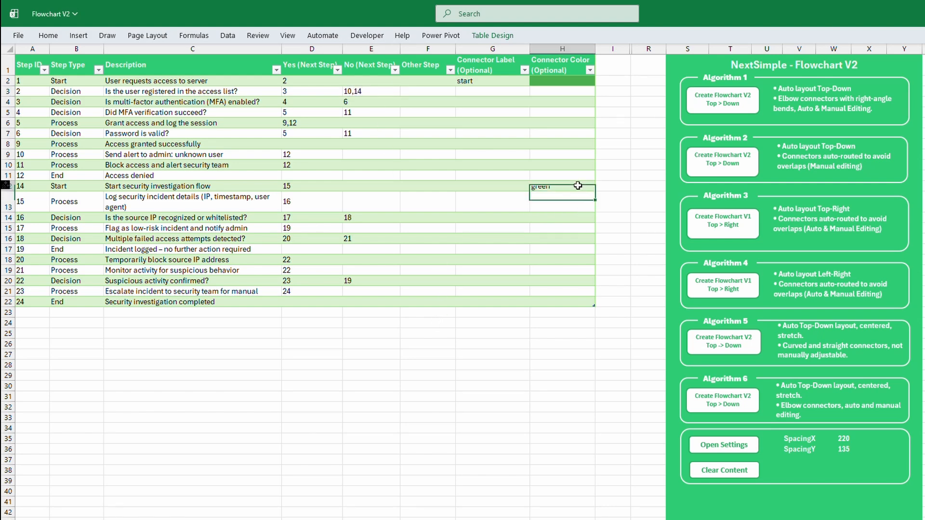
pyautogui.moveTo(595, 192); pyautogui.dragTo(591, 305)
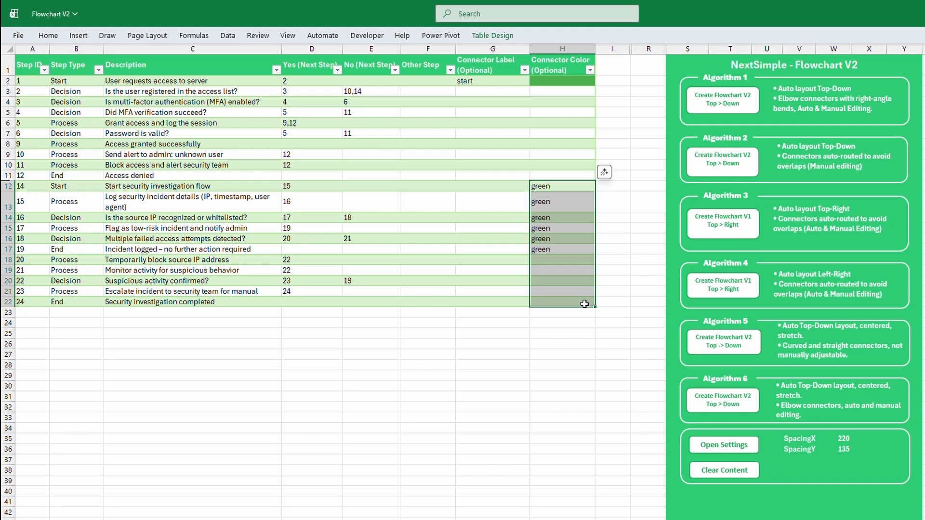
pyautogui.click(512, 351)
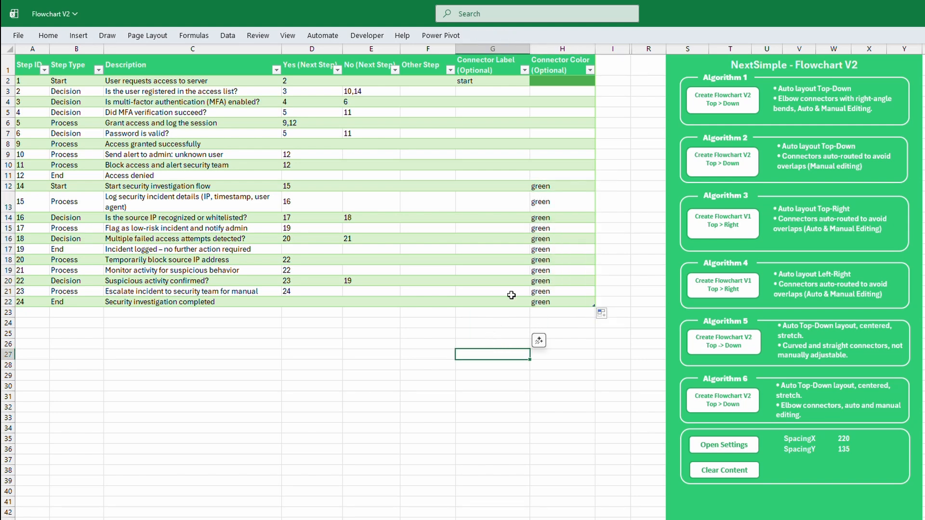
# Generate the expanded flowchart with Algorithm 1 and review both branches down to the security investigation end
pyautogui.click(732, 99)
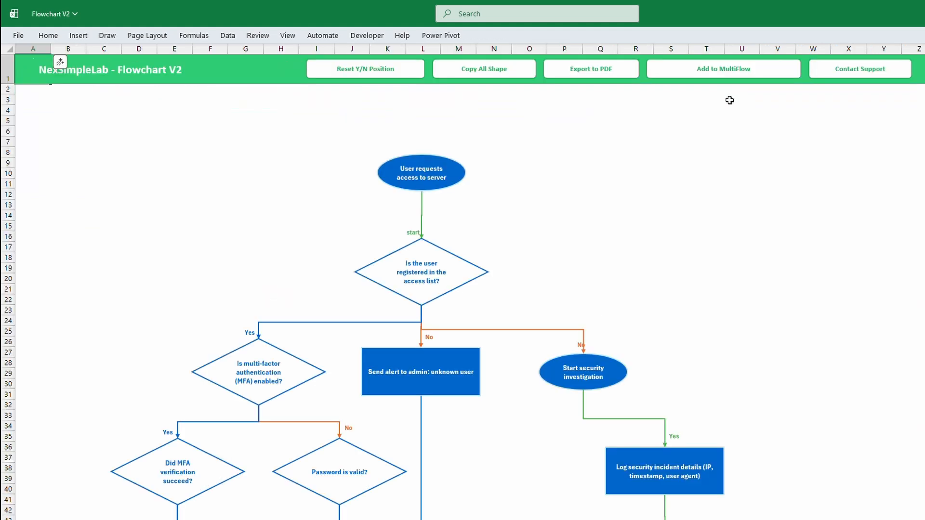
pyautogui.scroll(-13, 463, 302)
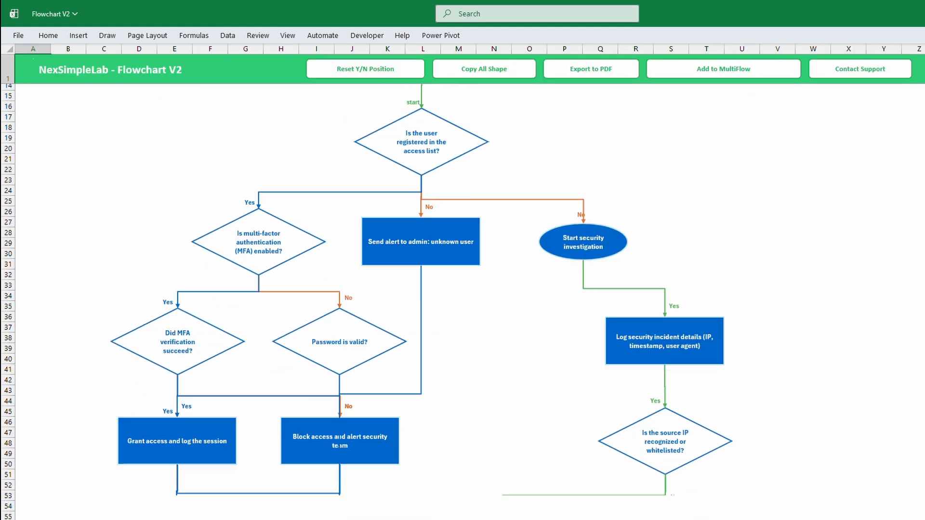
pyautogui.scroll(-4, 462, 302)
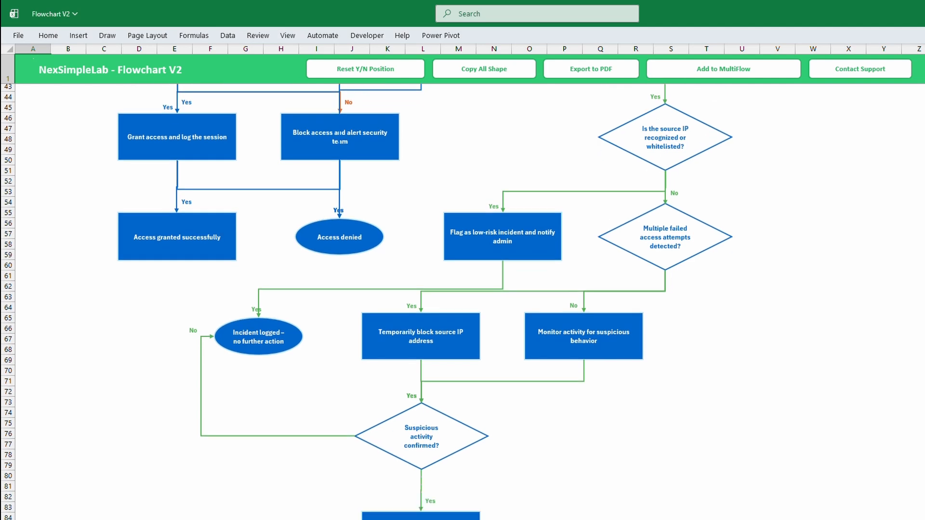
pyautogui.scroll(-2, 462, 302)
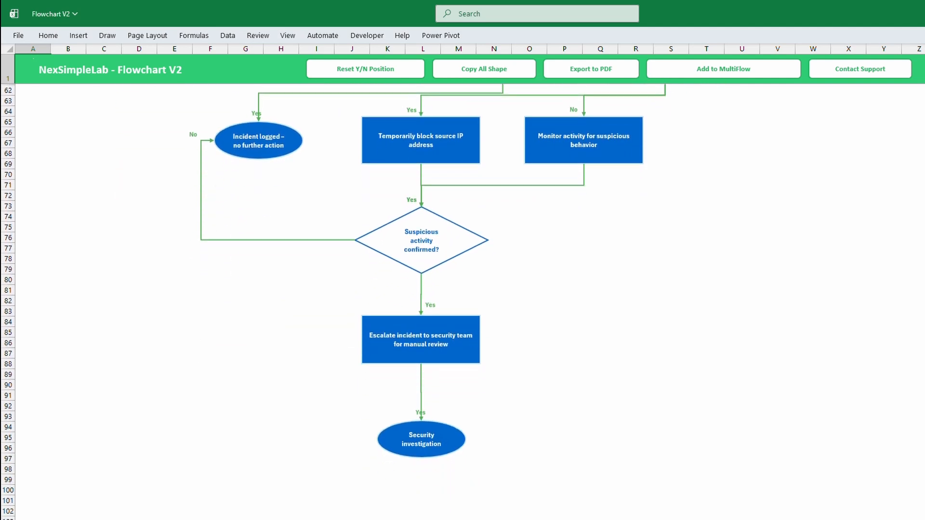
pyautogui.scroll(10, 463, 302)
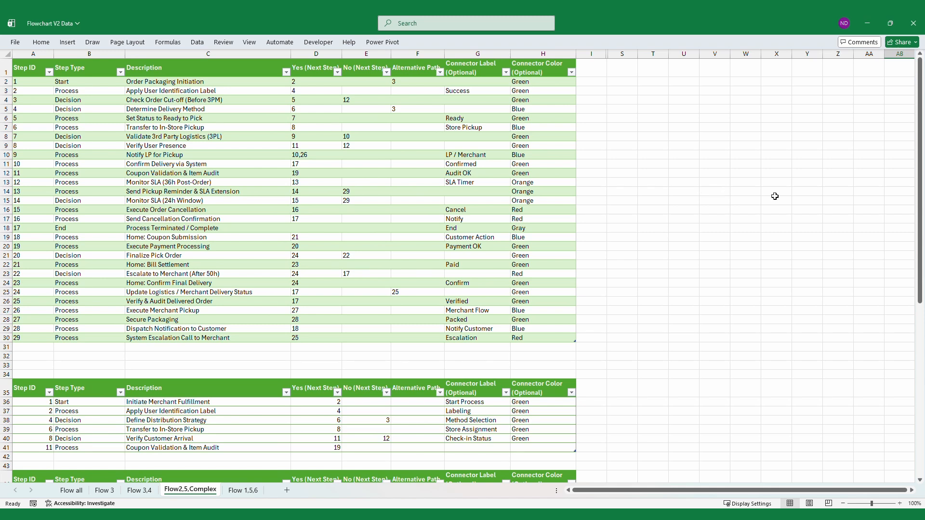
# Copy the Initiate Merchant Fulfillment table with its headers from Flowchart V2 Data's Flow2,5,Complex sheet into Flowchart V2's Data sheet
pyautogui.moveTo(920, 148); pyautogui.dragTo(923, 326)
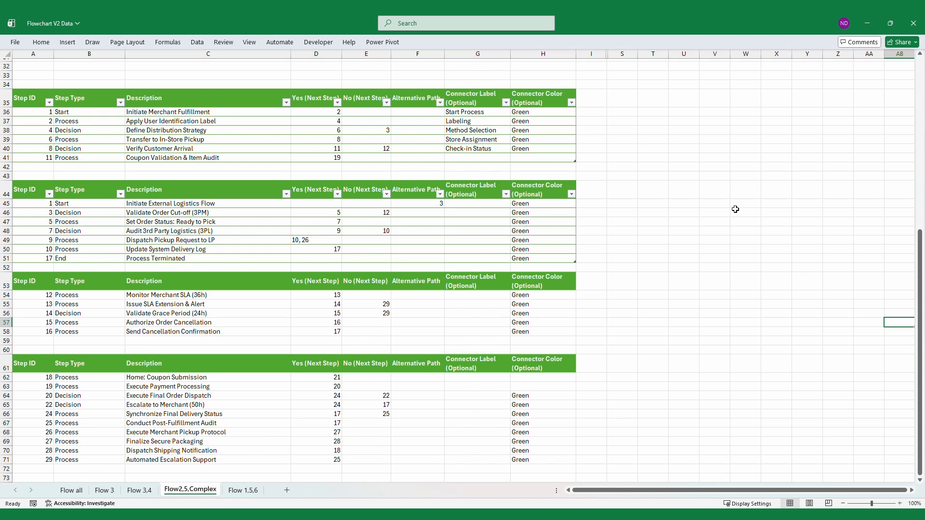
pyautogui.moveTo(28, 98); pyautogui.dragTo(525, 157)
pyautogui.hotkey('ctrl', 'c')
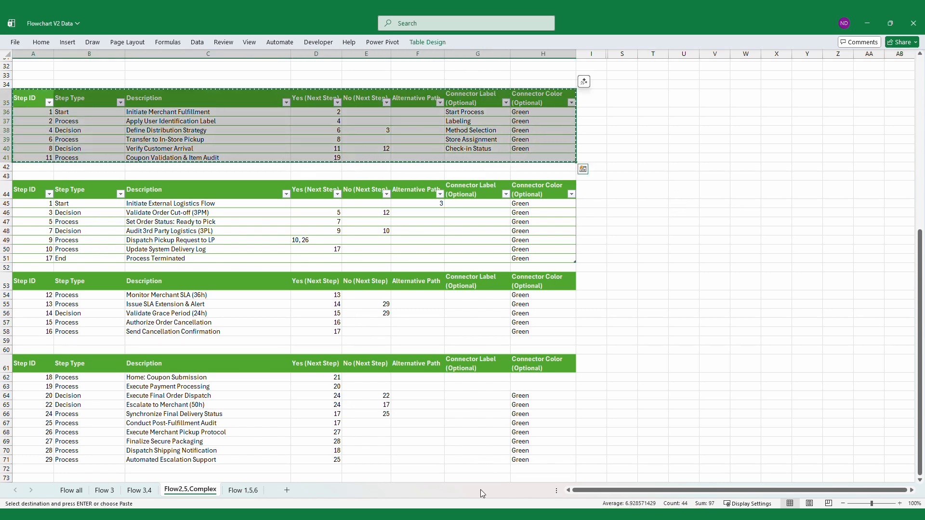
pyautogui.click(483, 516)
pyautogui.click(27, 82)
pyautogui.hotkey('ctrl', 'v')
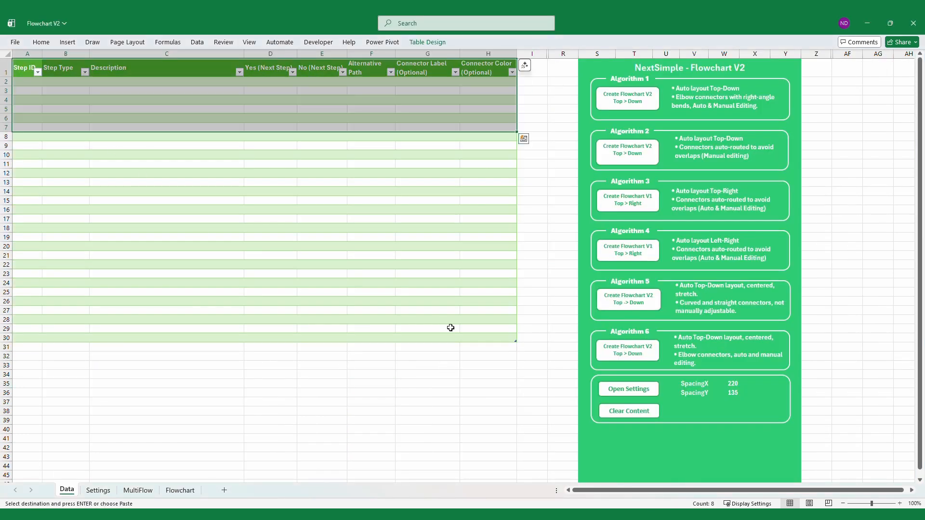
# Shrink the step table to end at row 7 and generate its flowchart with Algorithm 4
pyautogui.click(450, 326)
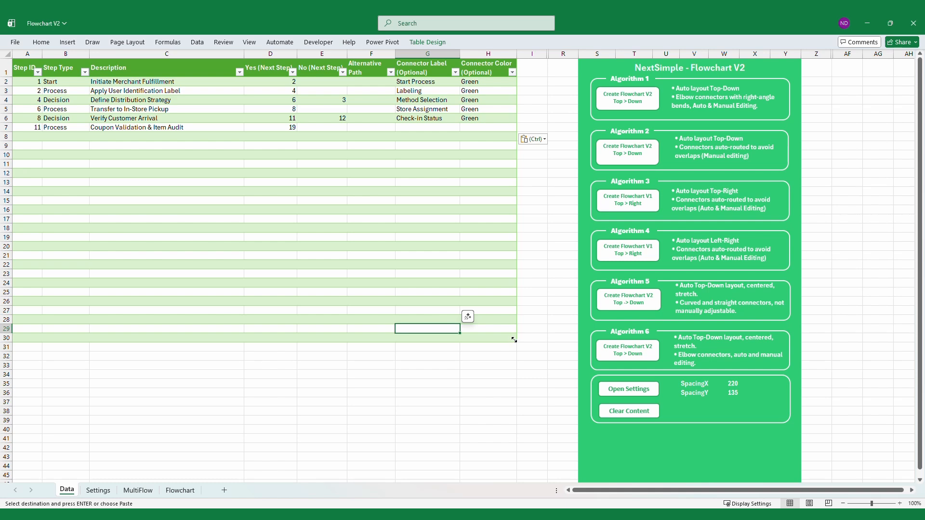
pyautogui.moveTo(514, 339); pyautogui.dragTo(515, 131)
pyautogui.click(636, 251)
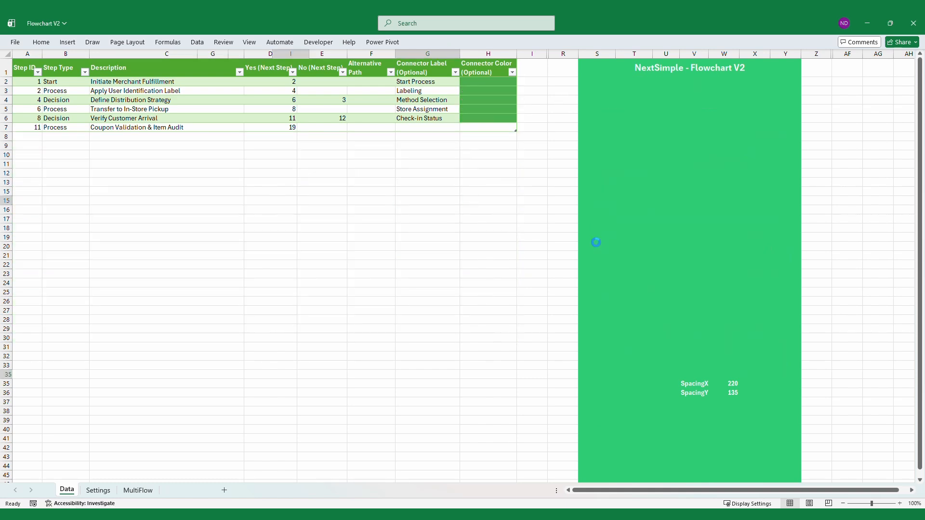
pyautogui.moveTo(924, 136); pyautogui.dragTo(902, 130)
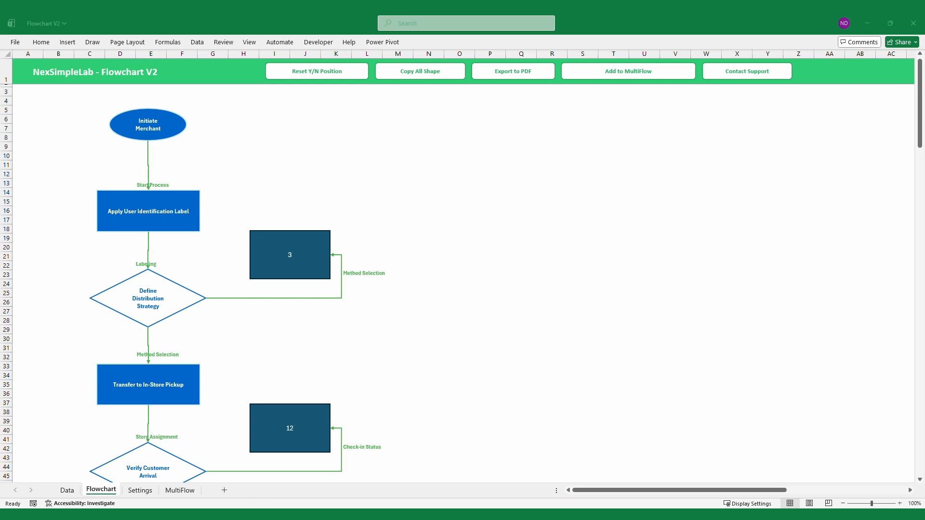
# Add the merchant fulfillment flowchart to the MultiFlow sheet and move its shapes slightly to the right
pyautogui.click(525, 302)
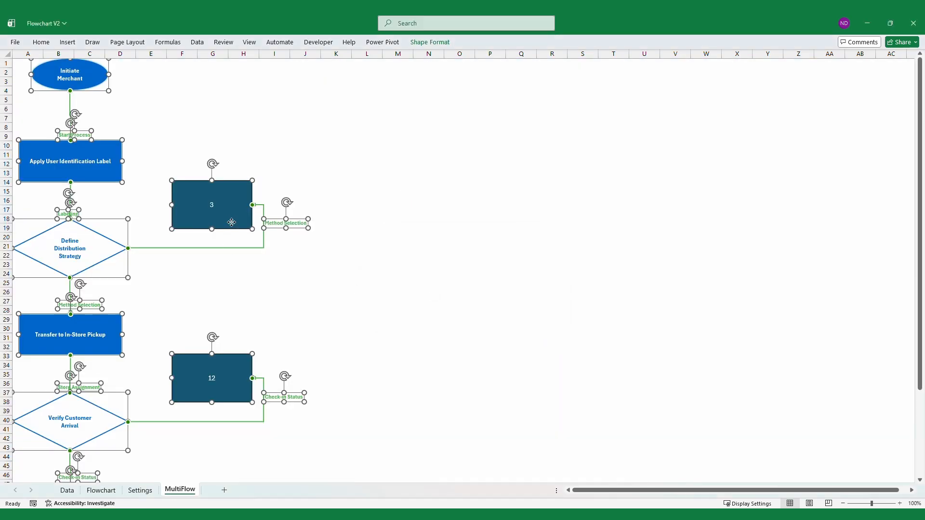
pyautogui.moveTo(227, 225); pyautogui.dragTo(269, 230)
pyautogui.moveTo(869, 505); pyautogui.dragTo(863, 504)
pyautogui.click(530, 272)
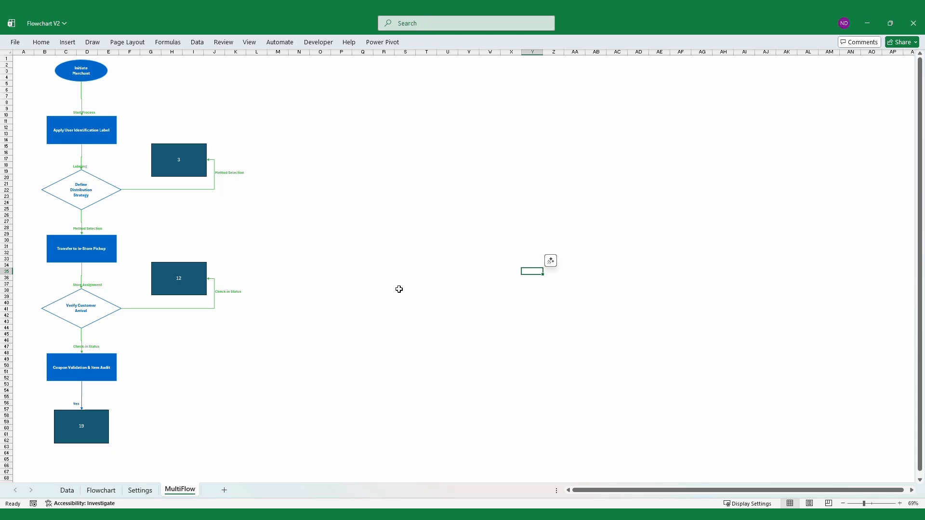
# Load the Initiate External Logistics Flow table into Flowchart V2's Data sheet with next steps 10,26 and generate its flowchart with Algorithm 4
pyautogui.click(70, 495)
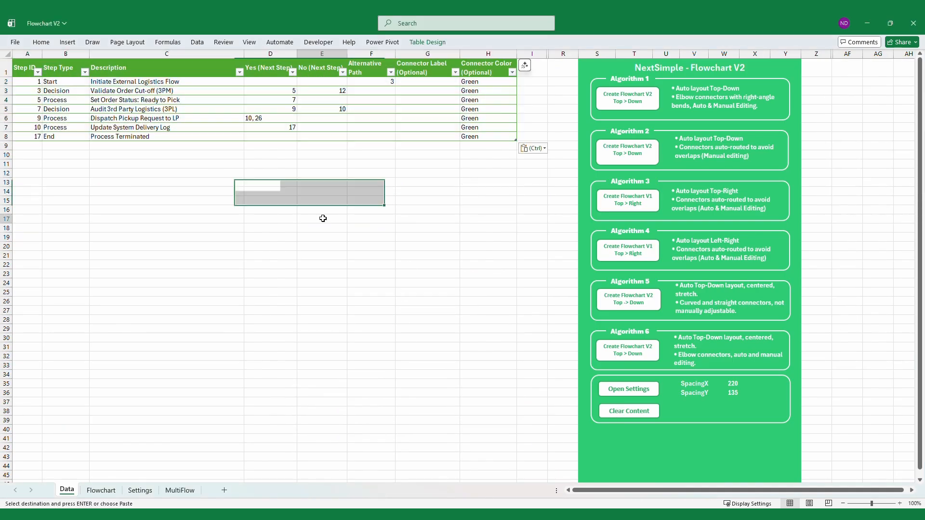
pyautogui.click(322, 219)
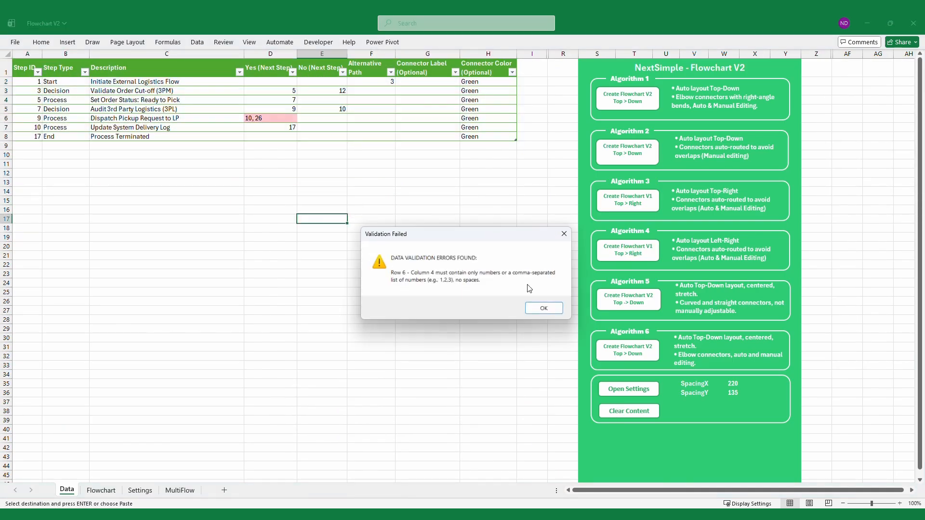
pyautogui.press('Return')
pyautogui.click(625, 250)
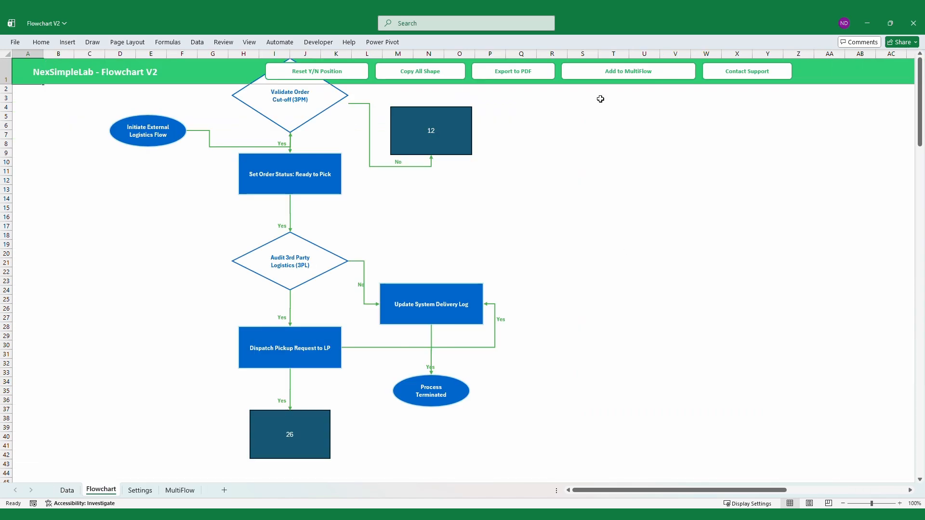
# Add the external logistics flowchart to the MultiFlow sheet and place it beside the merchant fulfillment flow
pyautogui.click(528, 301)
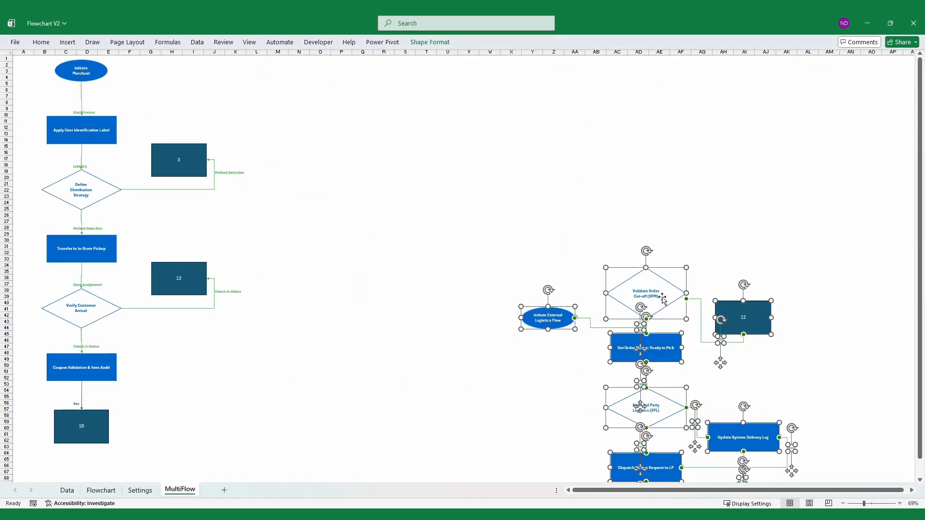
pyautogui.moveTo(663, 299); pyautogui.dragTo(281, 228)
# Delete the 12 block beside Verify Customer Arrival and reconnect its connector to Validate Order Cut-off (3PM)
pyautogui.click(197, 277)
pyautogui.press('Delete')
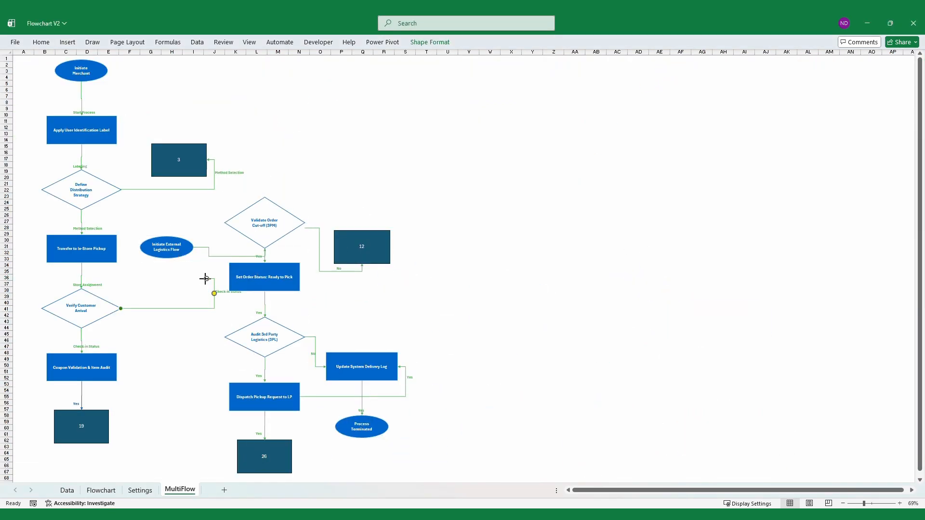
pyautogui.moveTo(206, 278); pyautogui.dragTo(224, 223)
pyautogui.click(426, 302)
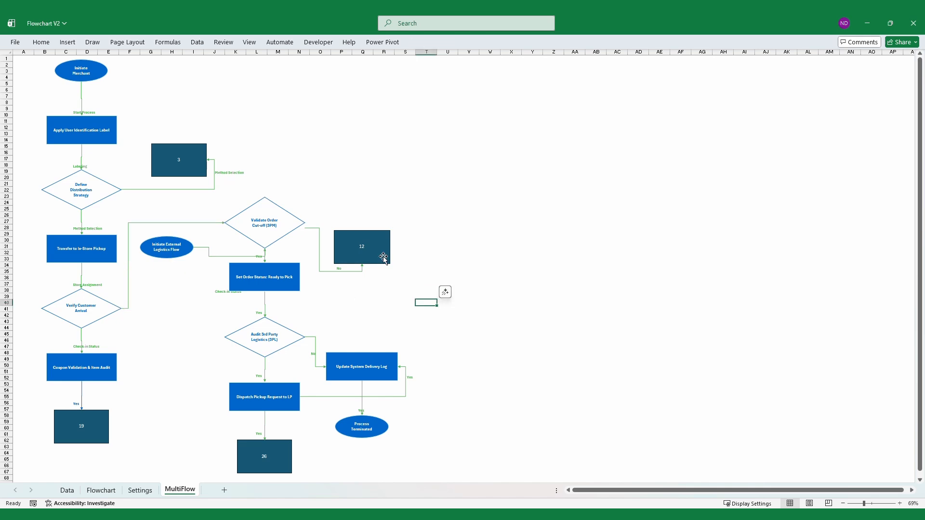
# Delete the 12 block and its connector beside Validate Order Cut-off (3PM), and move the No label to the decision's incoming connector
pyautogui.click(383, 258)
pyautogui.press('Delete')
pyautogui.click(350, 271)
pyautogui.press('Delete')
pyautogui.click(338, 268)
pyautogui.moveTo(338, 269); pyautogui.dragTo(215, 219)
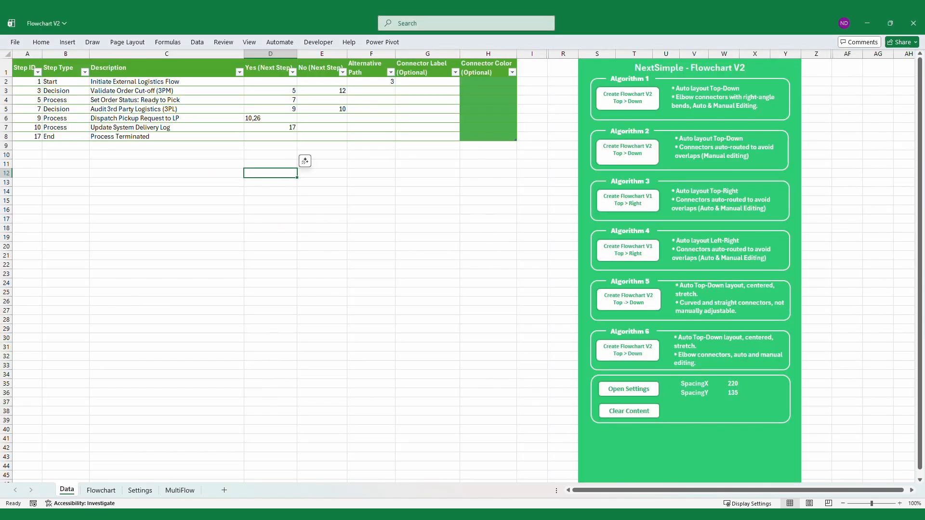
# Add the merchant SLA and payment processing flows to MultiFlow and reconnect Issue SLA Extension & Alert's No branch to Automated Escalation Support
pyautogui.moveTo(921, 231); pyautogui.dragTo(920, 149)
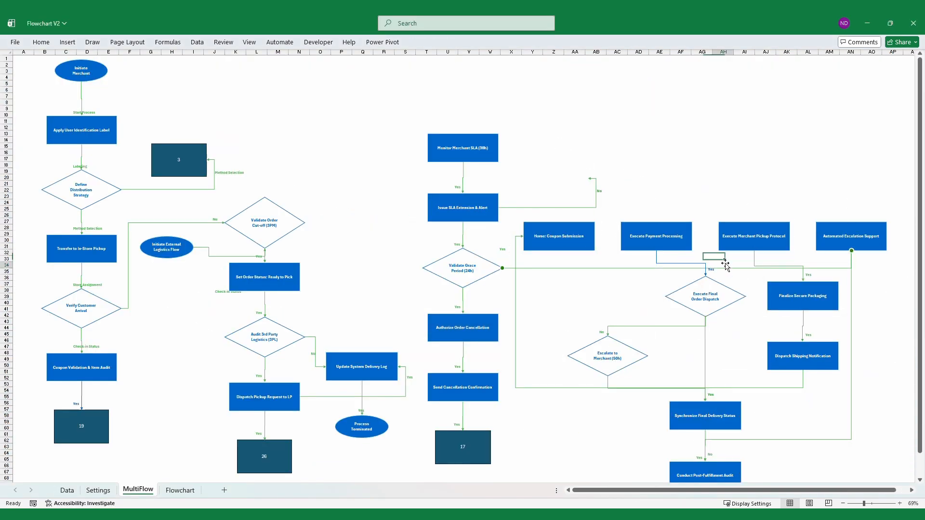
pyautogui.click(596, 198)
pyautogui.moveTo(589, 179); pyautogui.dragTo(851, 222)
pyautogui.click(599, 191)
pyautogui.moveTo(599, 215); pyautogui.dragTo(845, 225)
# Reattach Validate Grace Period (24h)'s No connector from the decision's right corner to the left side of Automated Escalation Support
pyautogui.moveTo(665, 296); pyautogui.dragTo(852, 251)
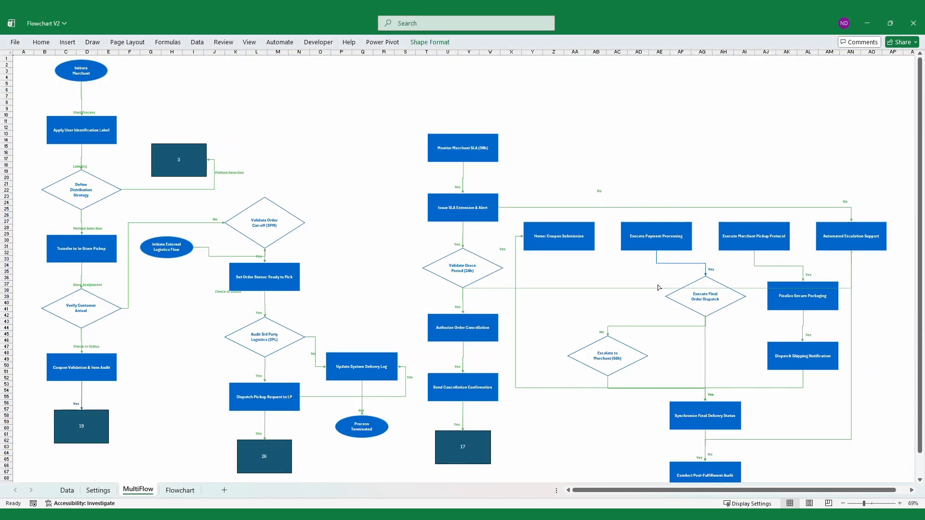
pyautogui.moveTo(463, 288); pyautogui.dragTo(501, 269)
pyautogui.moveTo(852, 251); pyautogui.dragTo(815, 237)
pyautogui.click(892, 290)
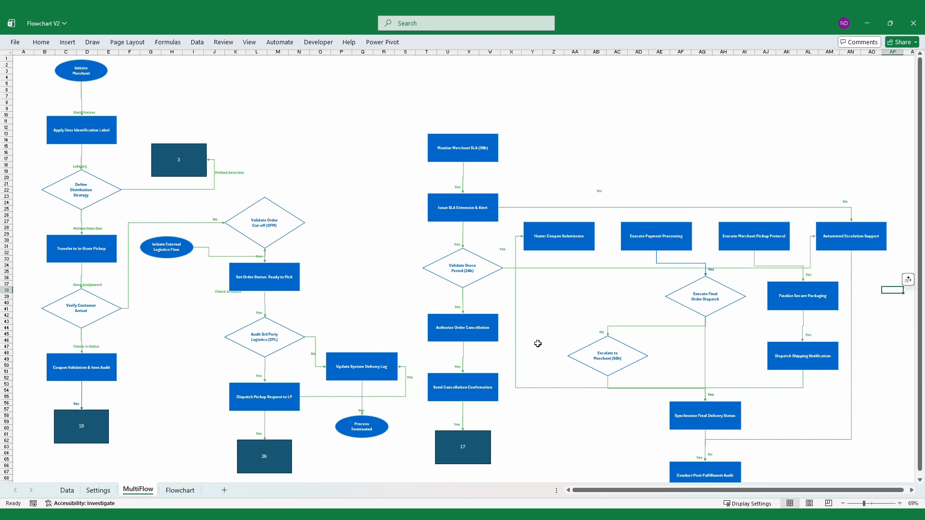
# Replace the 17 block with a link to Process Terminated and the 26 block with a link to Execute Payment Processing
pyautogui.click(477, 451)
pyautogui.press('Delete')
pyautogui.click(265, 445)
pyautogui.press('Delete')
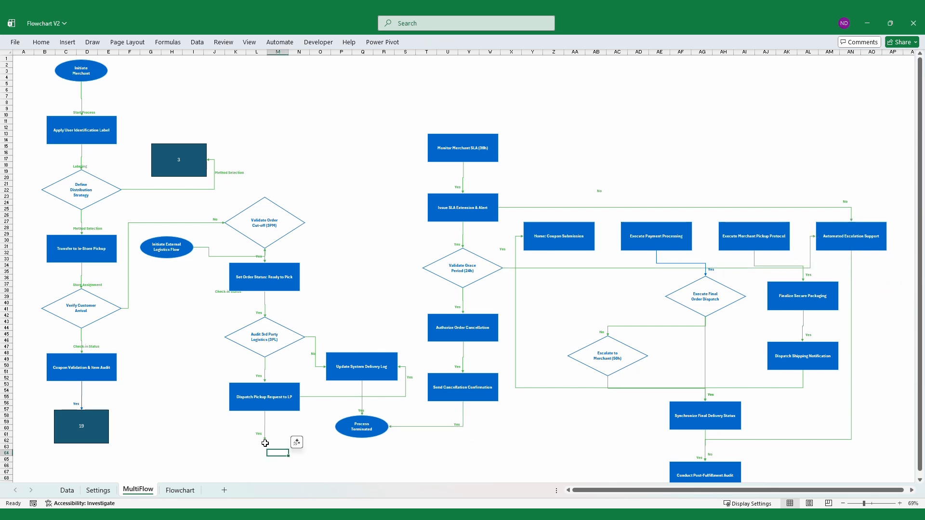
pyautogui.moveTo(265, 443); pyautogui.dragTo(656, 250)
pyautogui.click(426, 467)
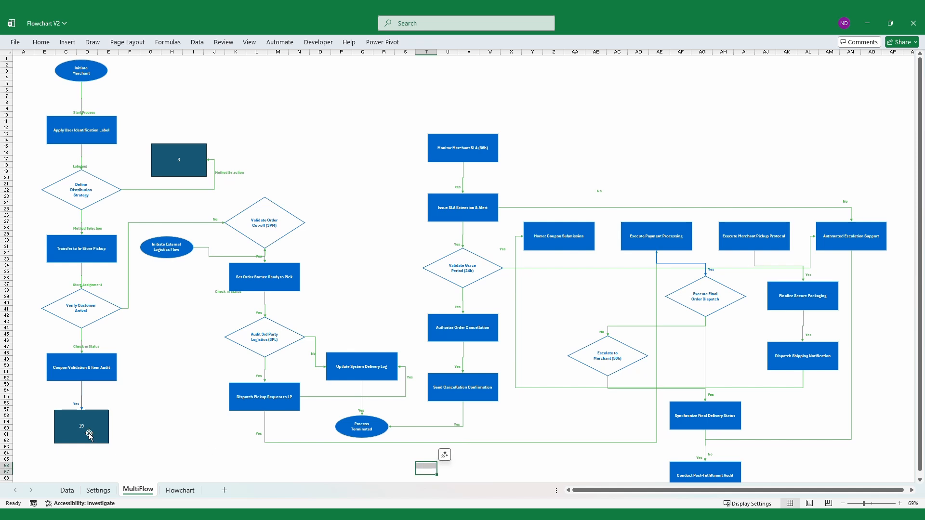
# Delete the 19 block and route Coupon Validation & Item Audit's connector beneath the other flows to Execute Payment Processing
pyautogui.click(88, 434)
pyautogui.press('Delete')
pyautogui.click(82, 403)
pyautogui.moveTo(82, 410); pyautogui.dragTo(656, 250)
pyautogui.moveTo(368, 388); pyautogui.dragTo(369, 459)
pyautogui.click(172, 415)
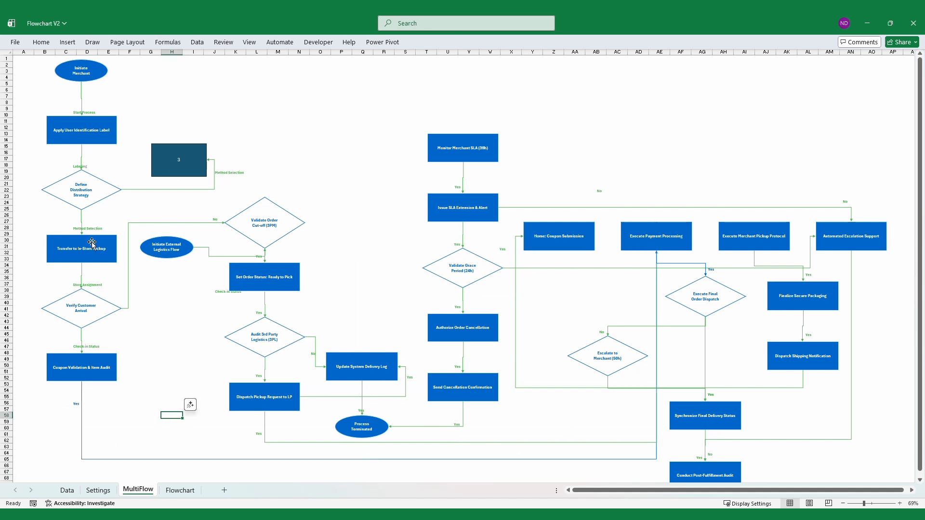
# Delete the 3 block, reconnect Define Distribution Strategy to the top of Validate Order Cut-off (3PM), and place the Method Selection label above the connector
pyautogui.click(214, 162)
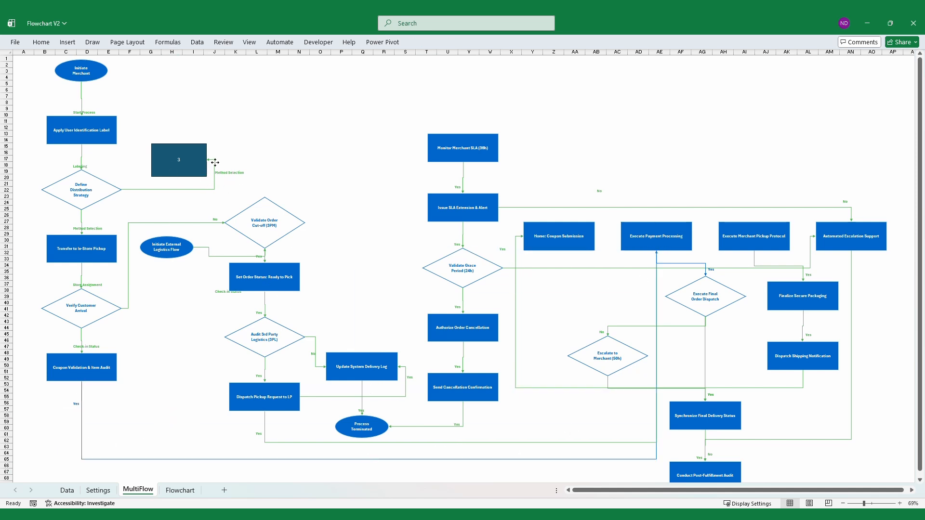
pyautogui.click(176, 145)
pyautogui.moveTo(207, 160); pyautogui.dragTo(216, 190)
pyautogui.press('Delete')
pyautogui.click(638, 158)
# Reroute Validate Grace Period (24h)'s No connector above the payment blocks to the top of Automated Escalation Support and move its No label beneath the line
pyautogui.moveTo(920, 215); pyautogui.dragTo(921, 223)
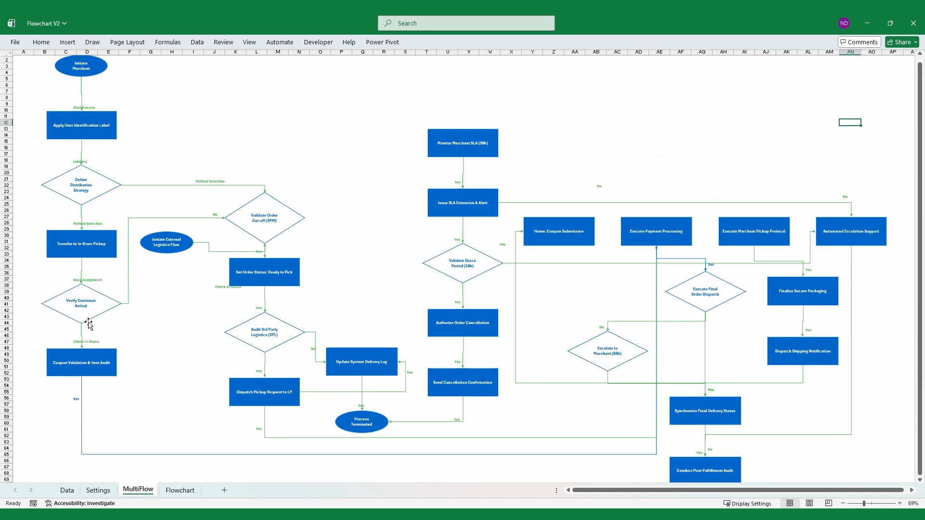
pyautogui.moveTo(677, 241); pyautogui.dragTo(508, 249)
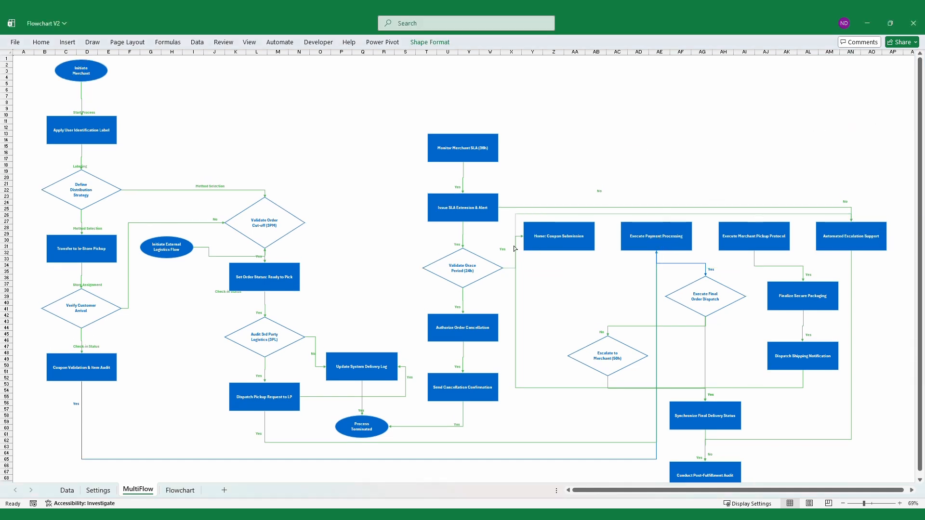
pyautogui.click(659, 127)
pyautogui.click(599, 194)
pyautogui.moveTo(599, 212); pyautogui.dragTo(613, 233)
pyautogui.click(850, 127)
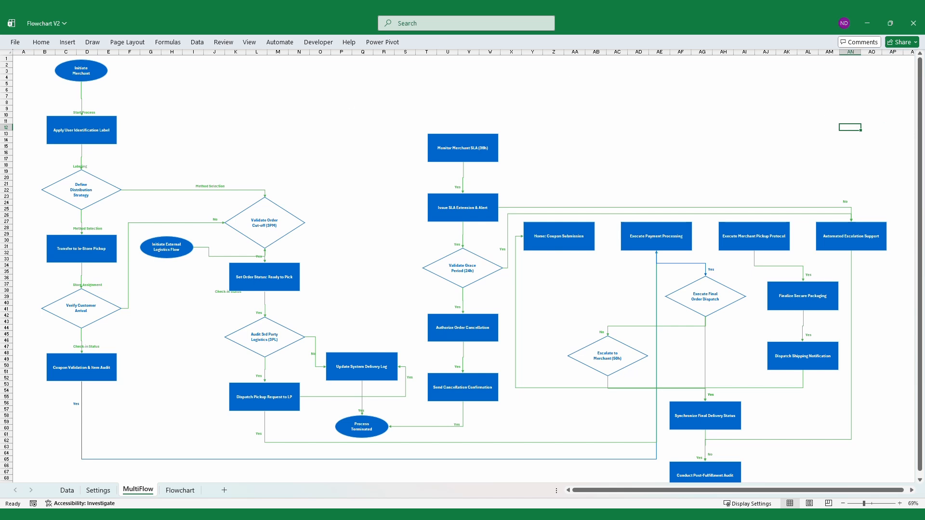